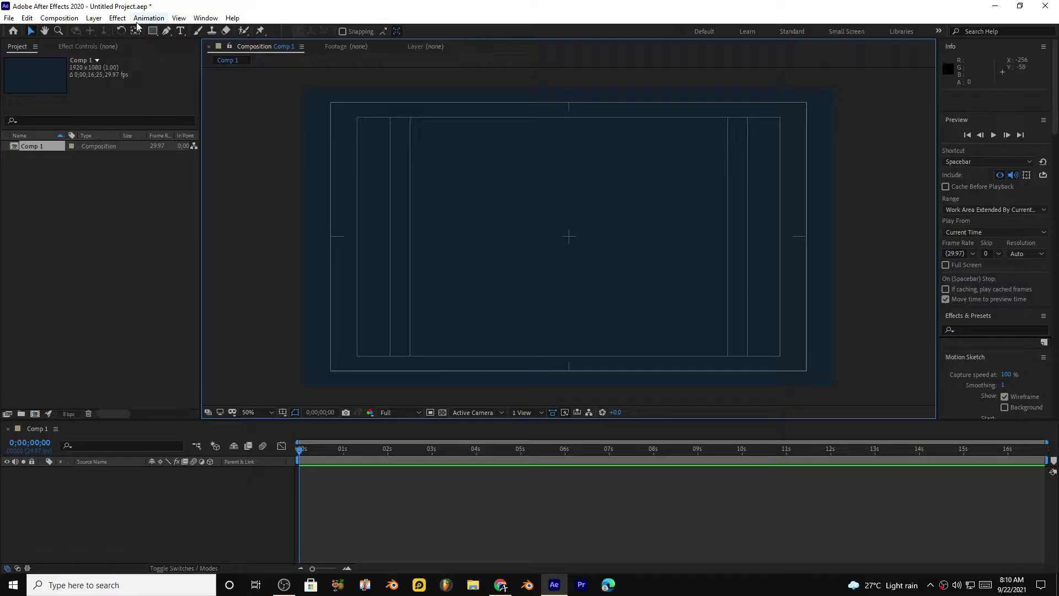
Step: Configure the Rectangle tool with a 2 px stroke in blue (#084AEF)
click(152, 31)
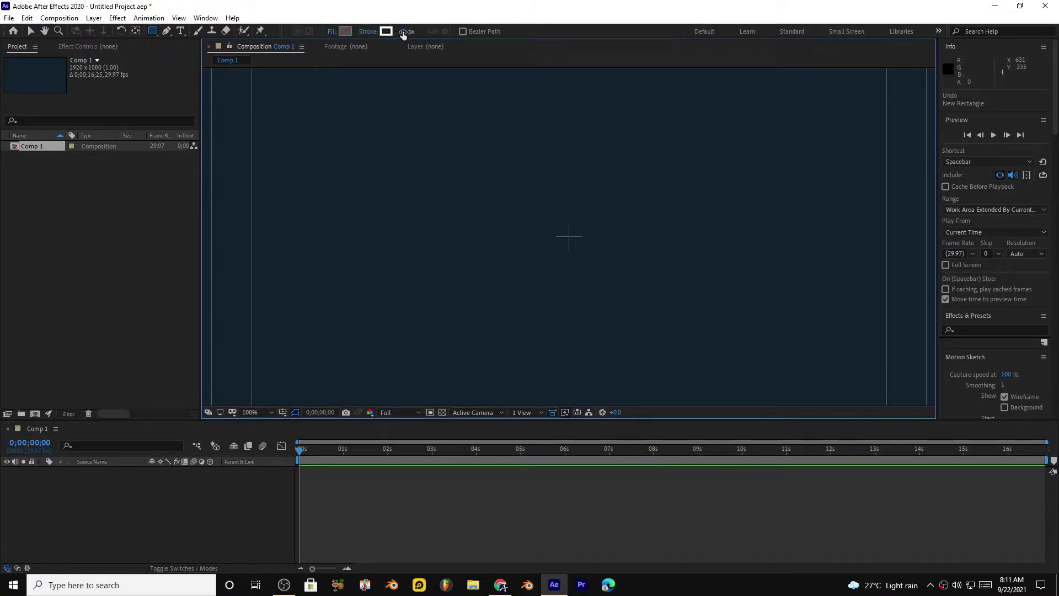
click(403, 31)
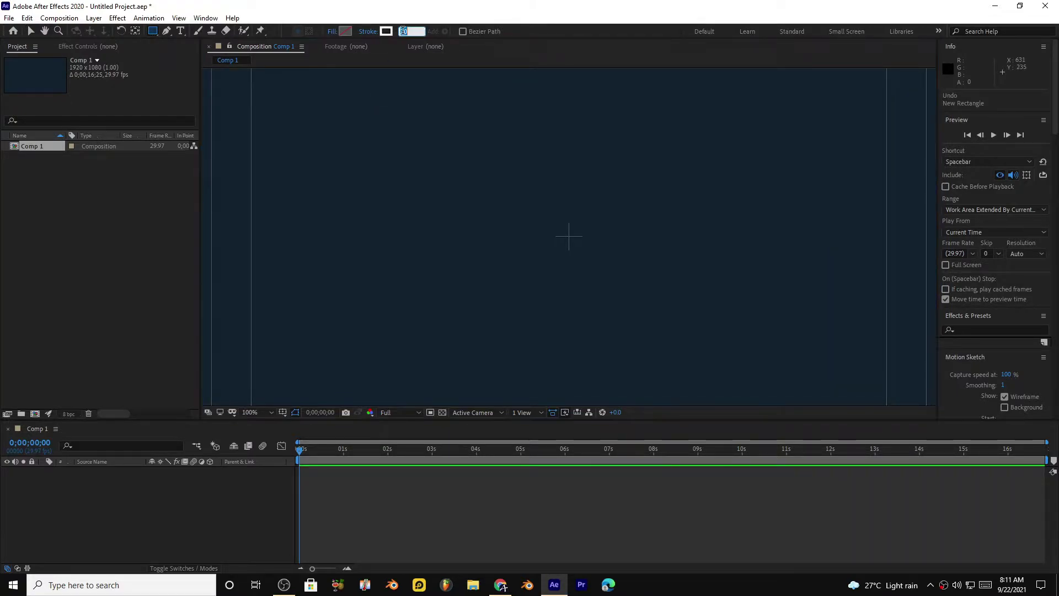
click(386, 31)
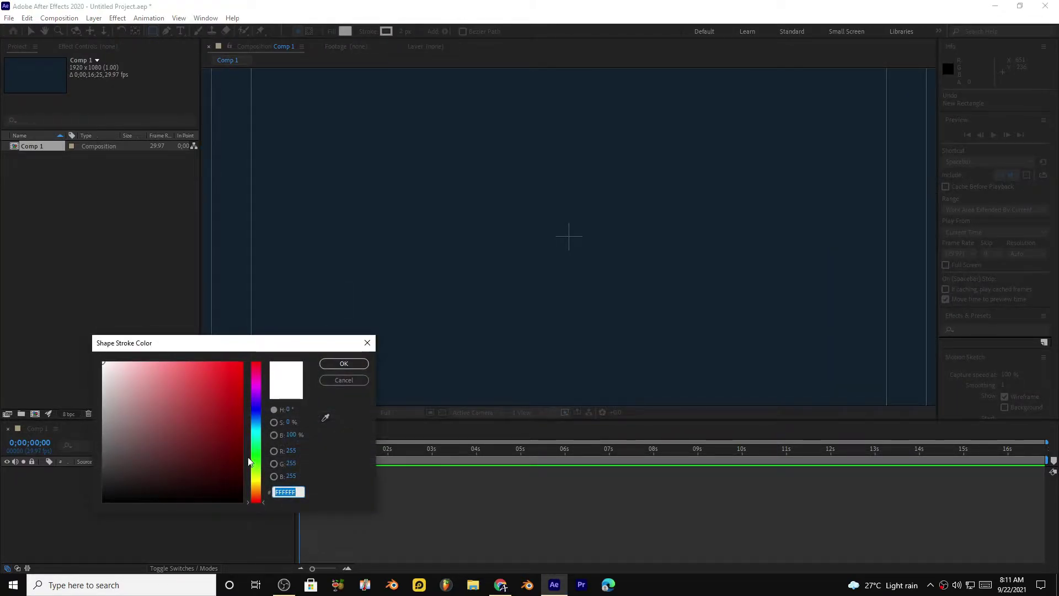
click(256, 411)
drag(234, 388, 237, 369)
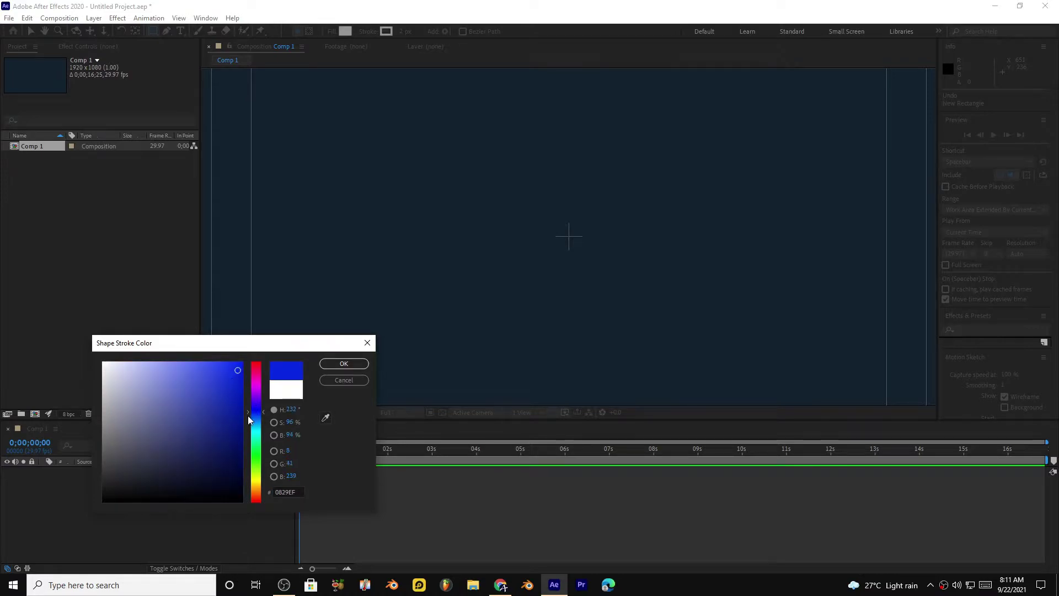
drag(248, 417, 253, 416)
click(343, 363)
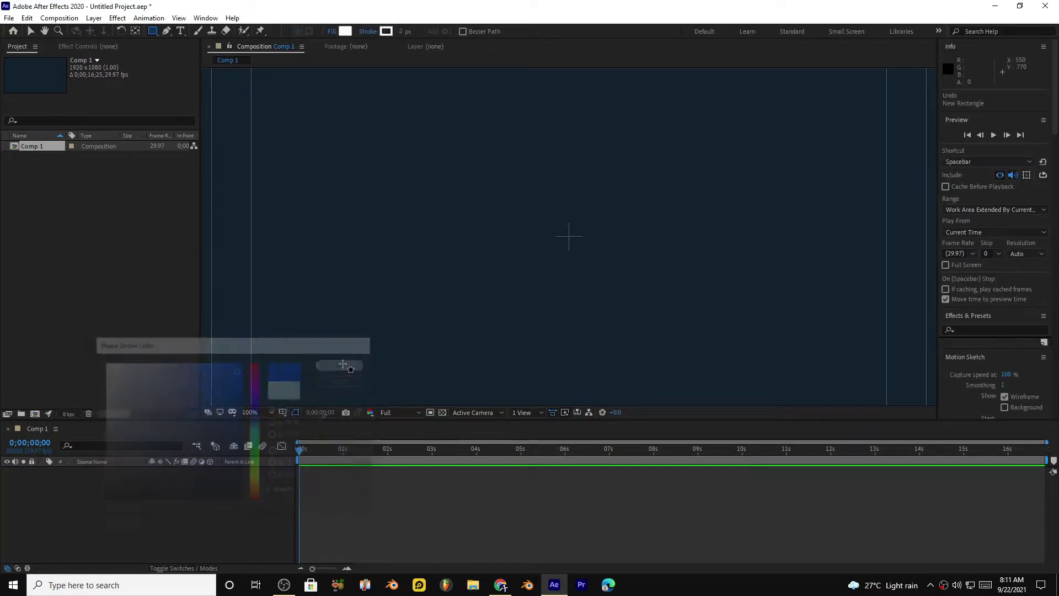
Step: Set the shape fill to white and draw a rectangle about 96 × 128 px centred in the composition
click(346, 31)
drag(234, 402, 62, 353)
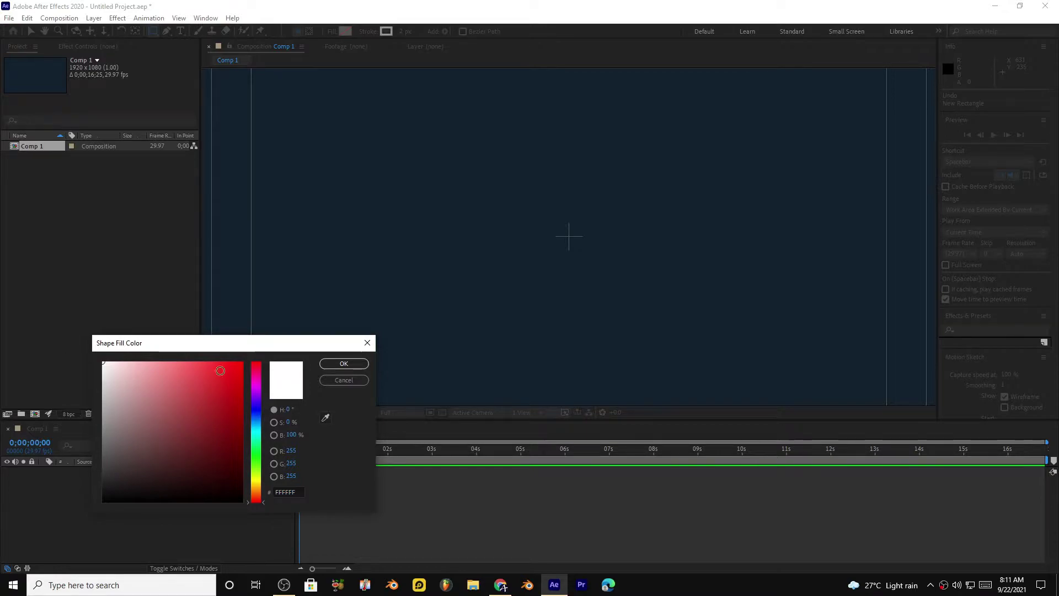
click(332, 366)
drag(569, 237, 595, 272)
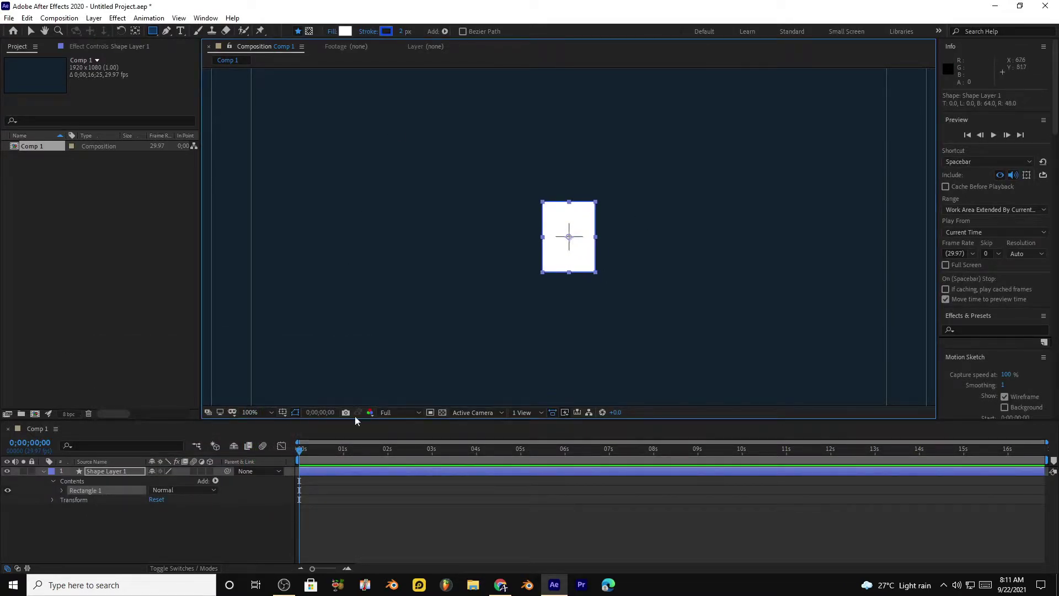
Step: Round the rectangle's corners with a path Roundness of about 24
click(62, 490)
click(71, 500)
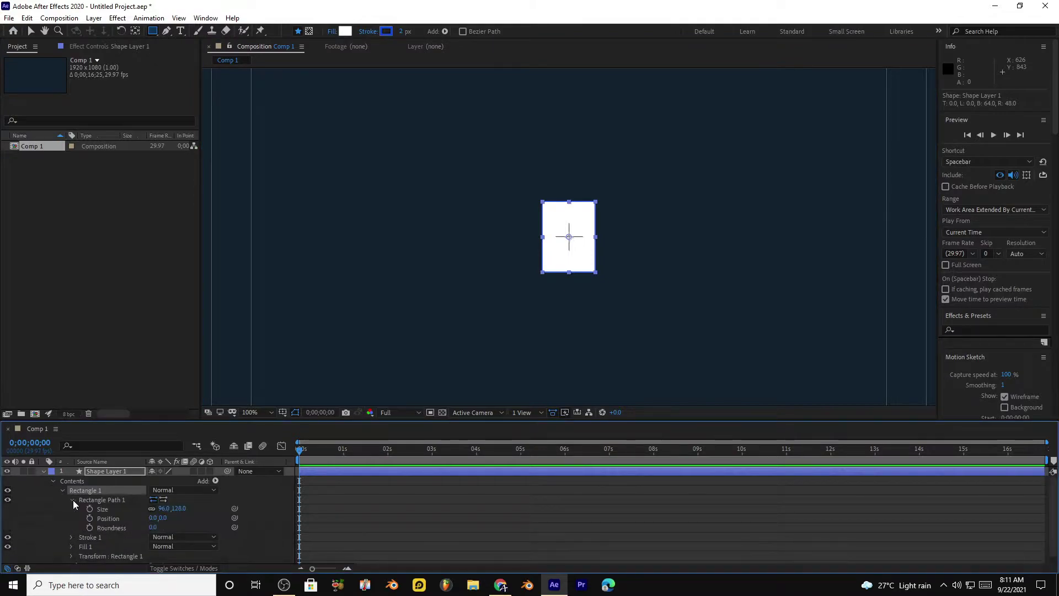
drag(151, 526, 164, 527)
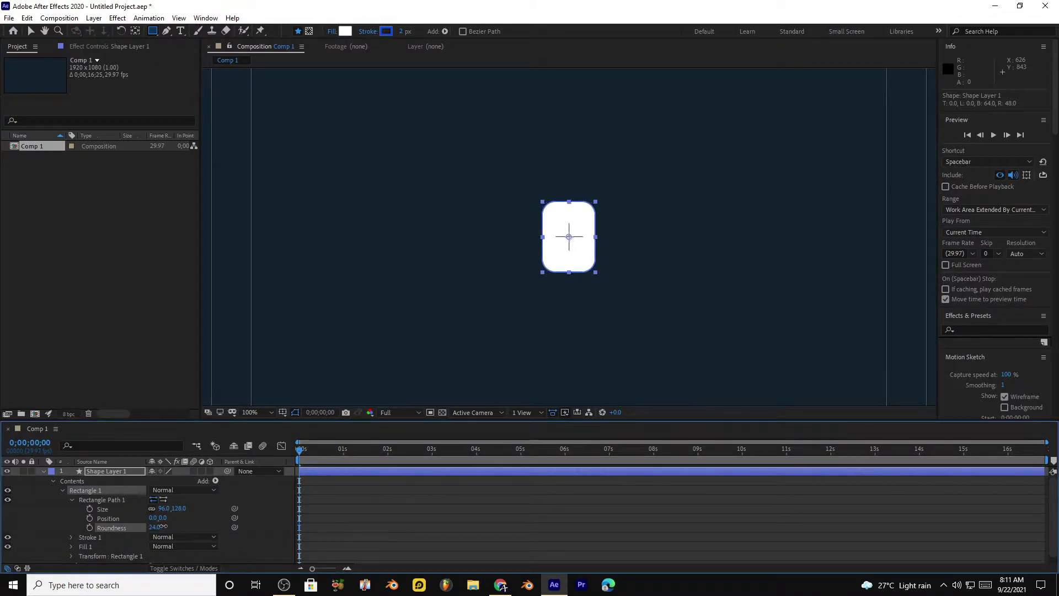
key(u)
Step: Duplicate the rounded rectangle layer and set the duplicate's stroke width to 0 px
click(109, 472)
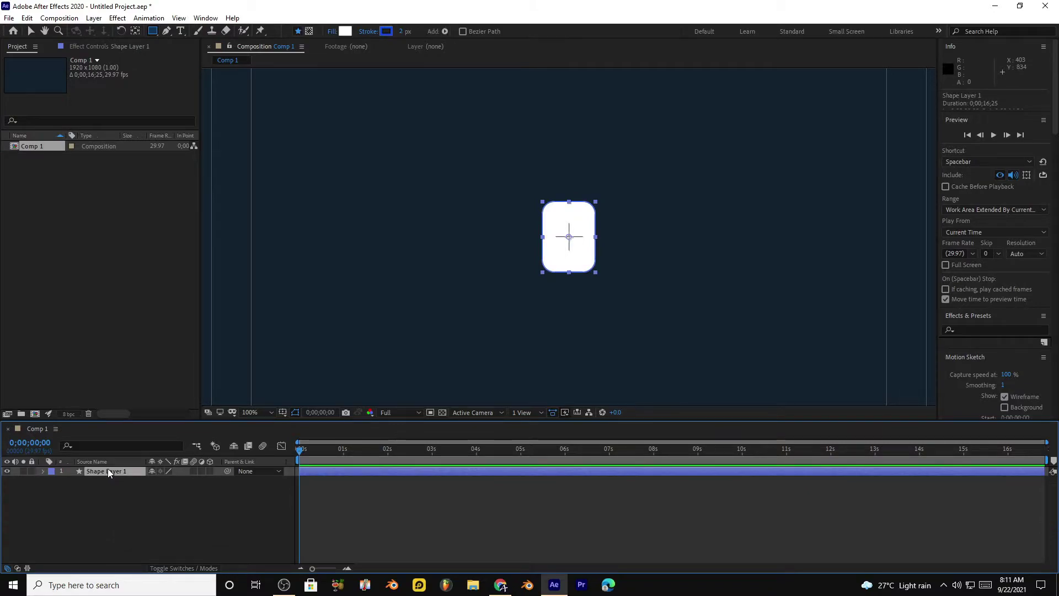
key(ctrl+d)
drag(401, 31, 357, 31)
click(310, 373)
click(105, 548)
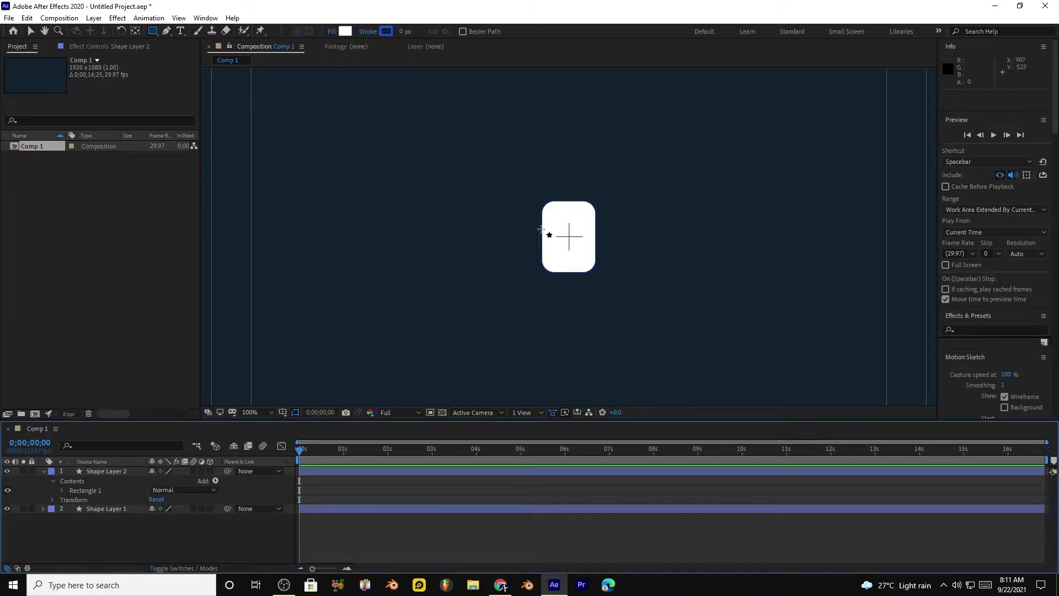
Step: Draw a rectangle about 139 × 50 px across the card's upper edge and use it as the Alpha Matte for Shape Layer 2
key(period)
drag(492, 135, 646, 191)
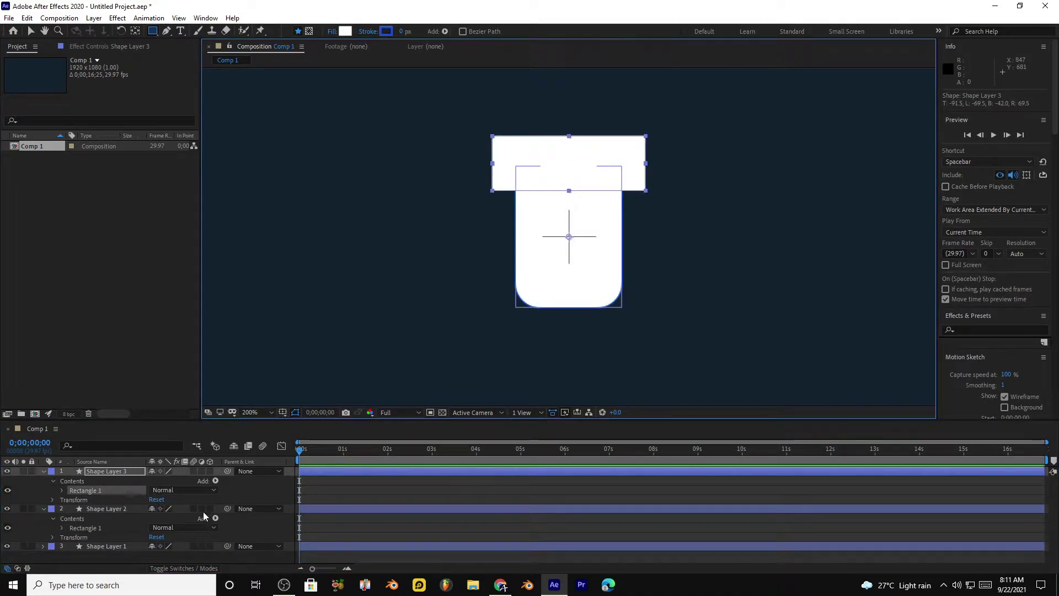
click(209, 568)
click(218, 508)
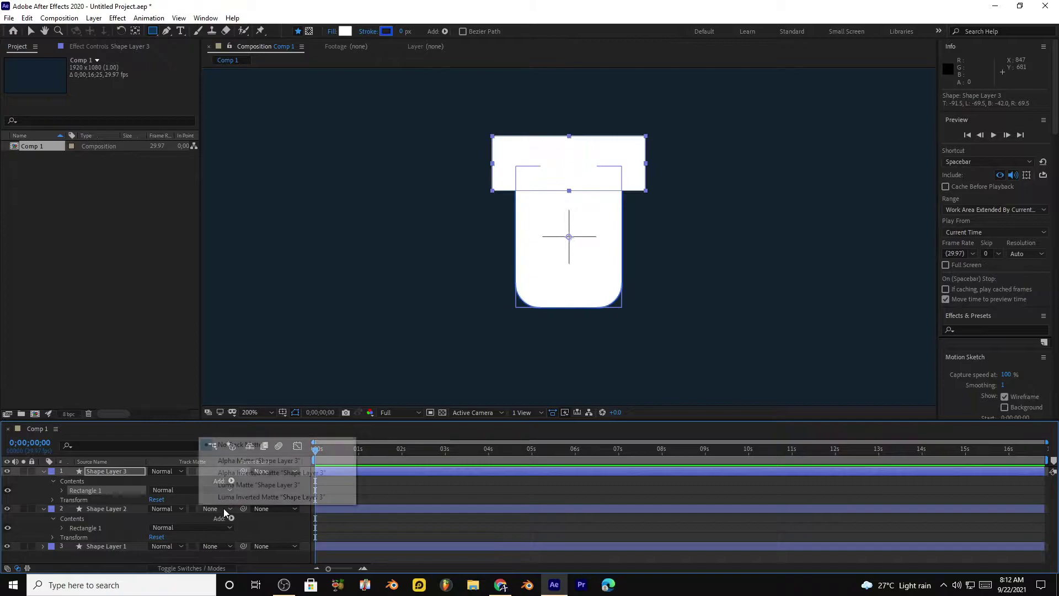
click(238, 460)
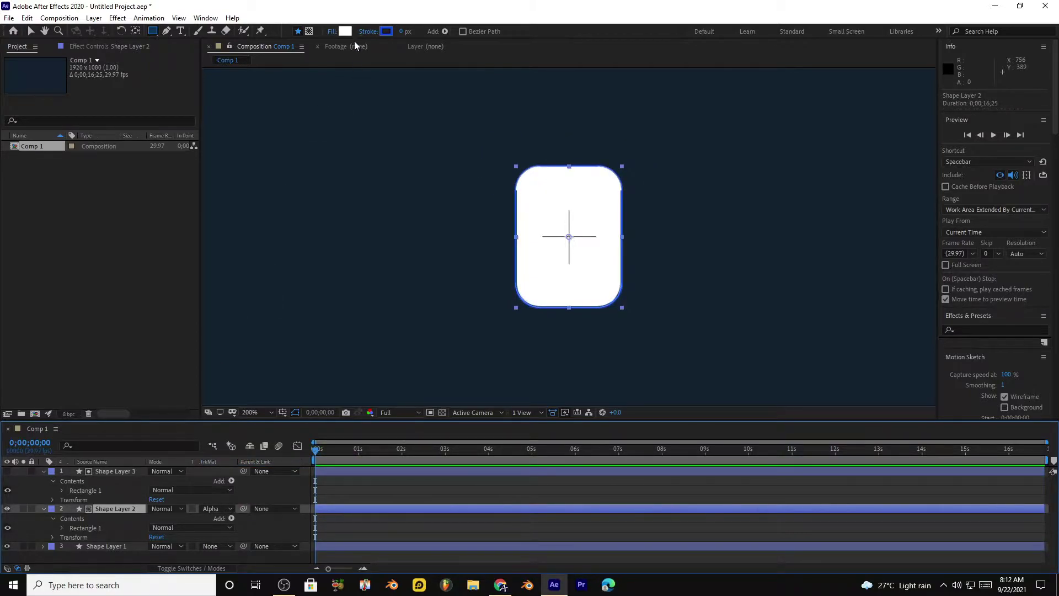
Step: Change the fill of Shape Layer 2 to the blue sampled from the card's outline (#084AEF)
click(345, 31)
click(325, 418)
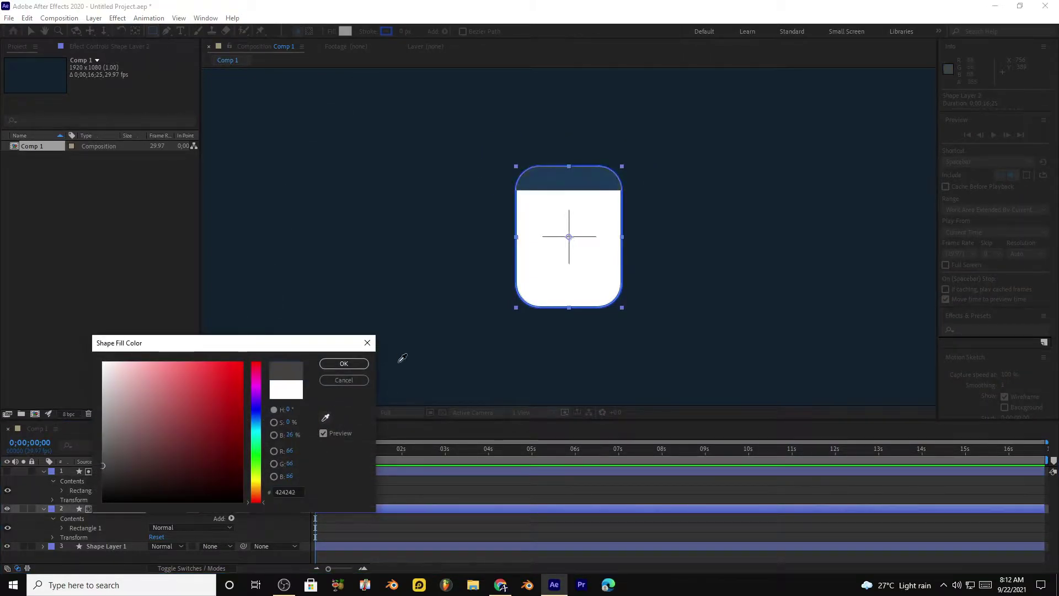
click(516, 279)
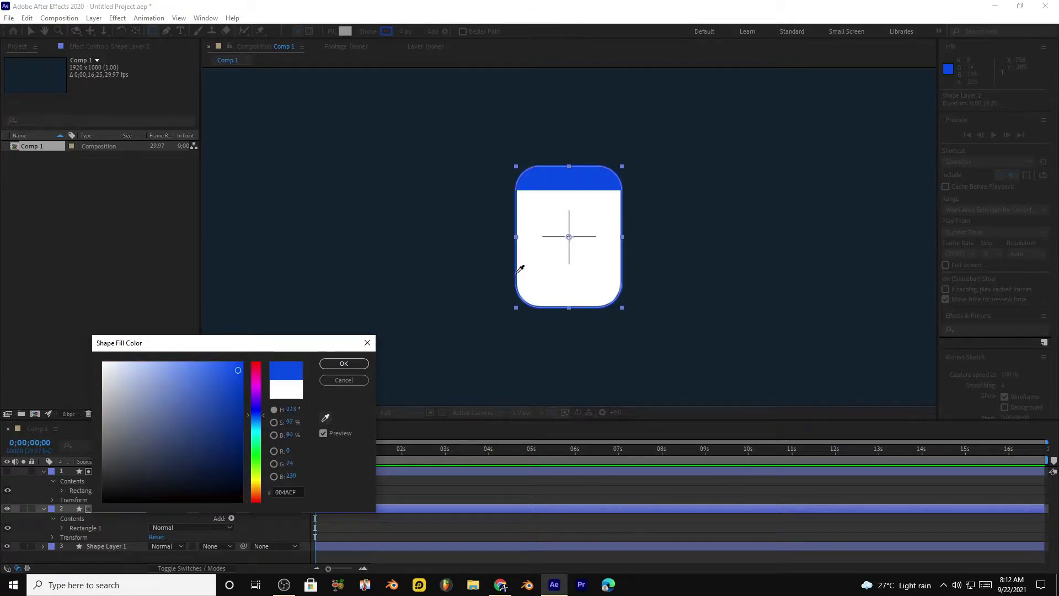
click(335, 364)
Step: Scale all three shape layers up together to about five times their size
scroll(368, 239, down, 2)
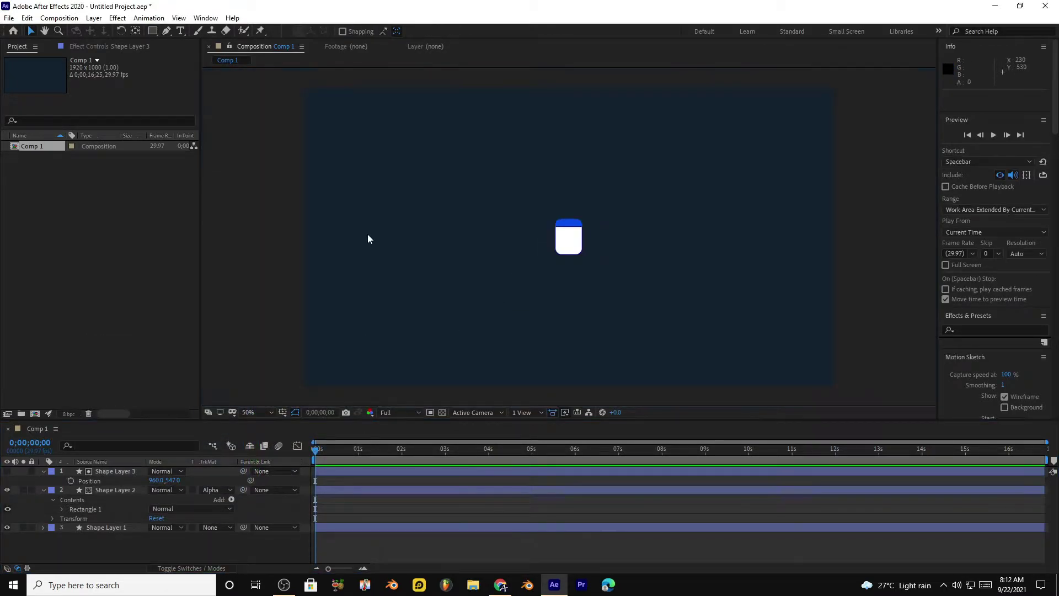
click(91, 527)
ctrl+click(105, 490)
ctrl+click(107, 472)
ctrl+click(108, 472)
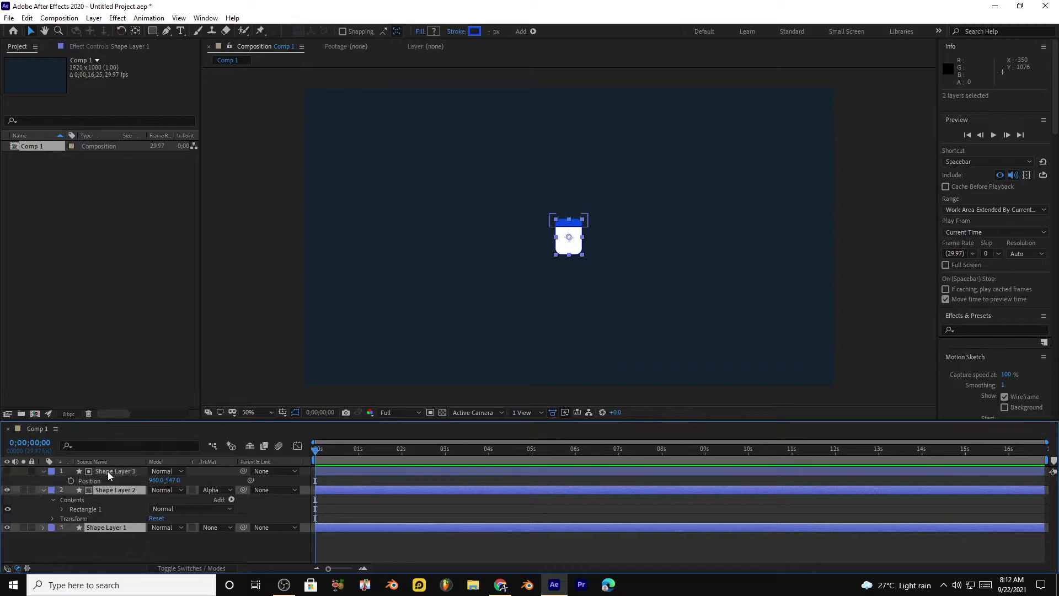
ctrl+click(109, 473)
key(s)
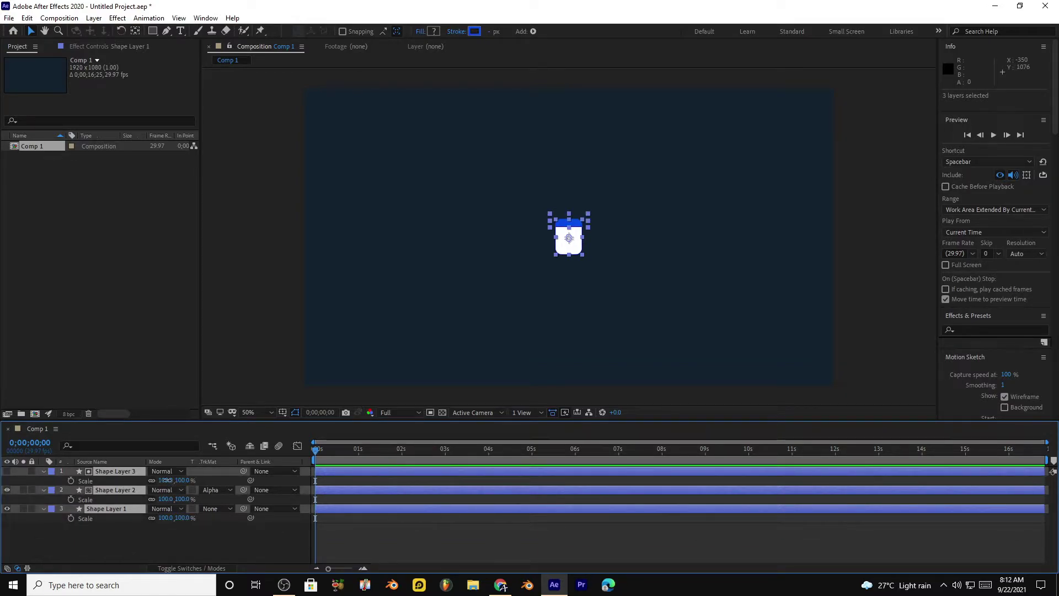
drag(167, 480, 393, 494)
click(364, 546)
key(u)
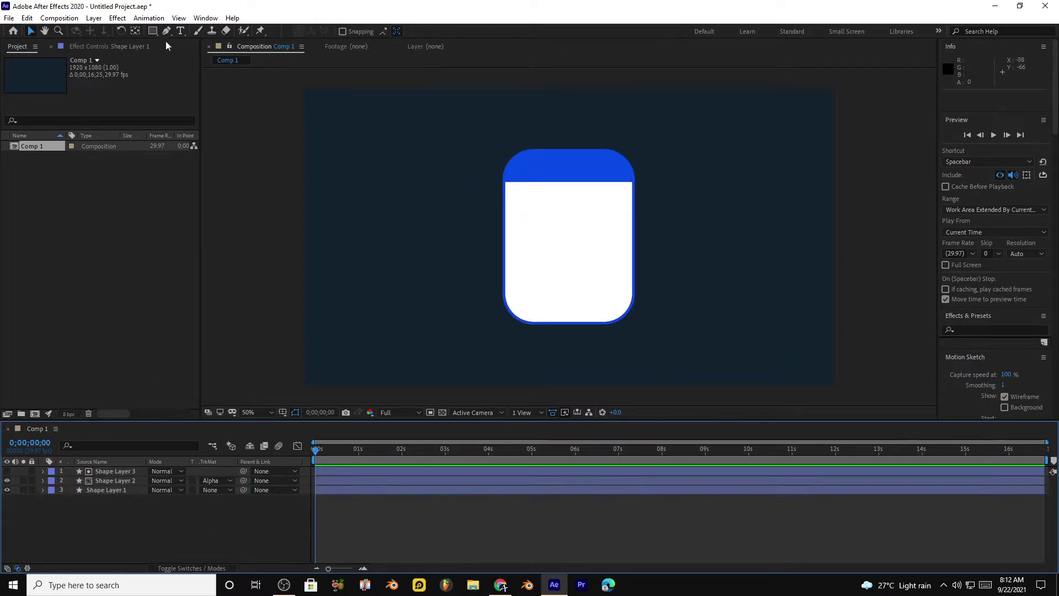
Step: Add the text "march" on the card's blue header in the Unique font with All Caps
click(181, 31)
click(545, 165)
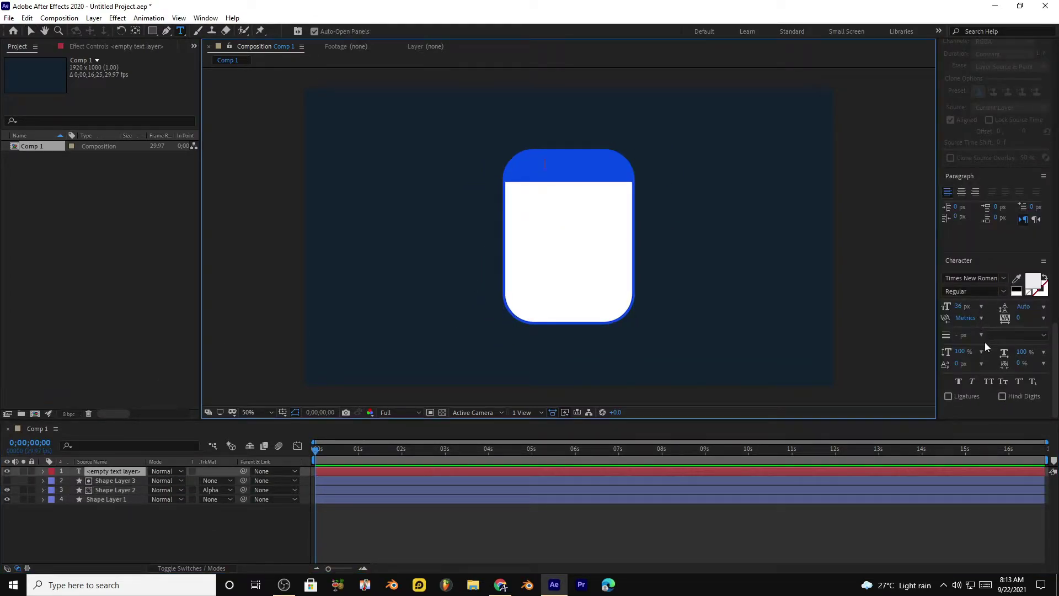
click(988, 382)
click(973, 277)
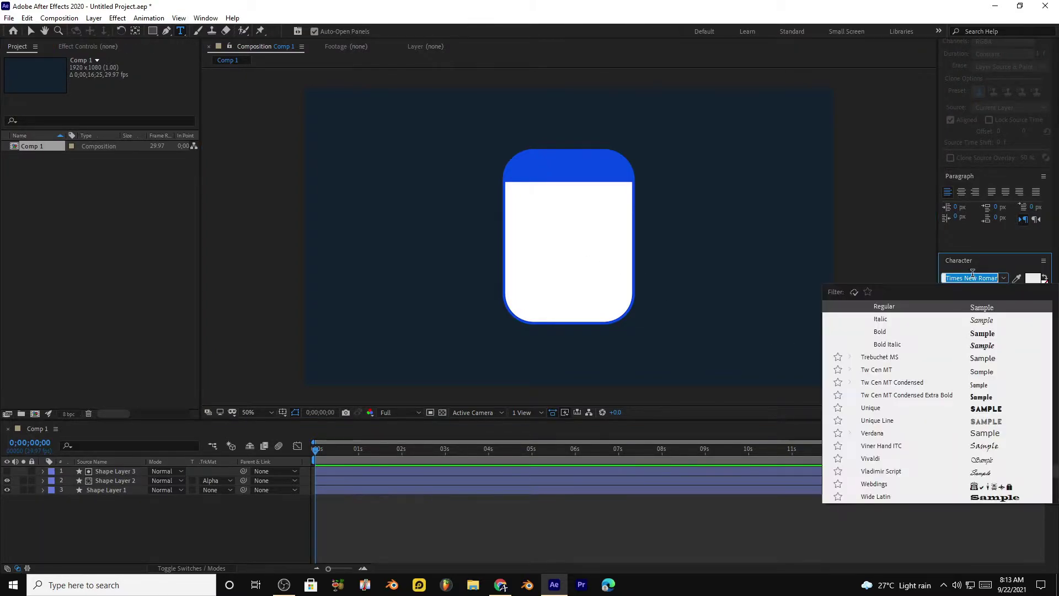
click(972, 408)
click(549, 175)
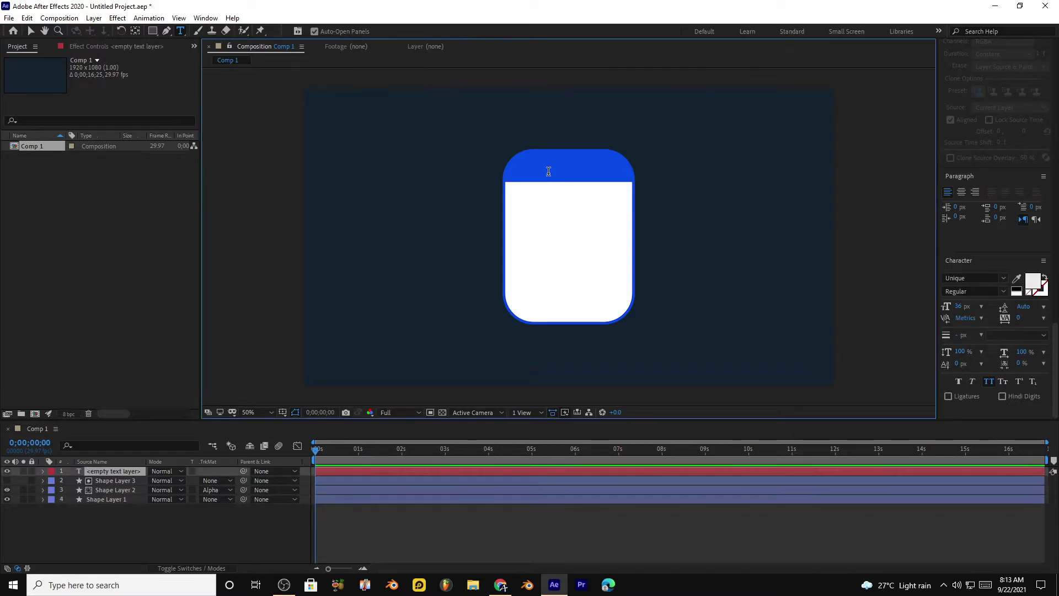
text(mar)
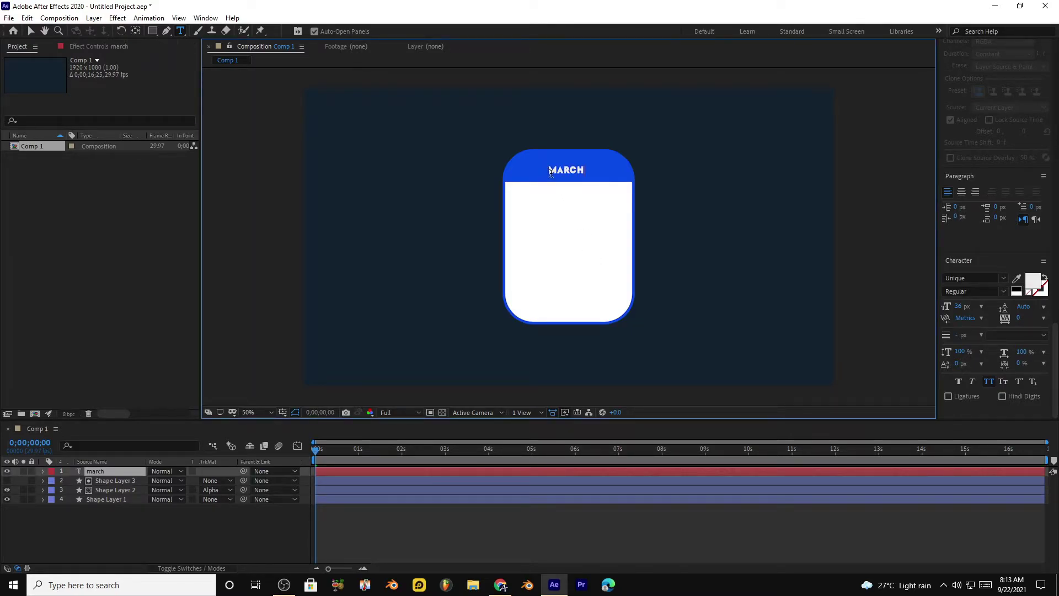
Step: Scale the march text layer to 166.2% and turn on the Title/Action Safe guides
click(118, 470)
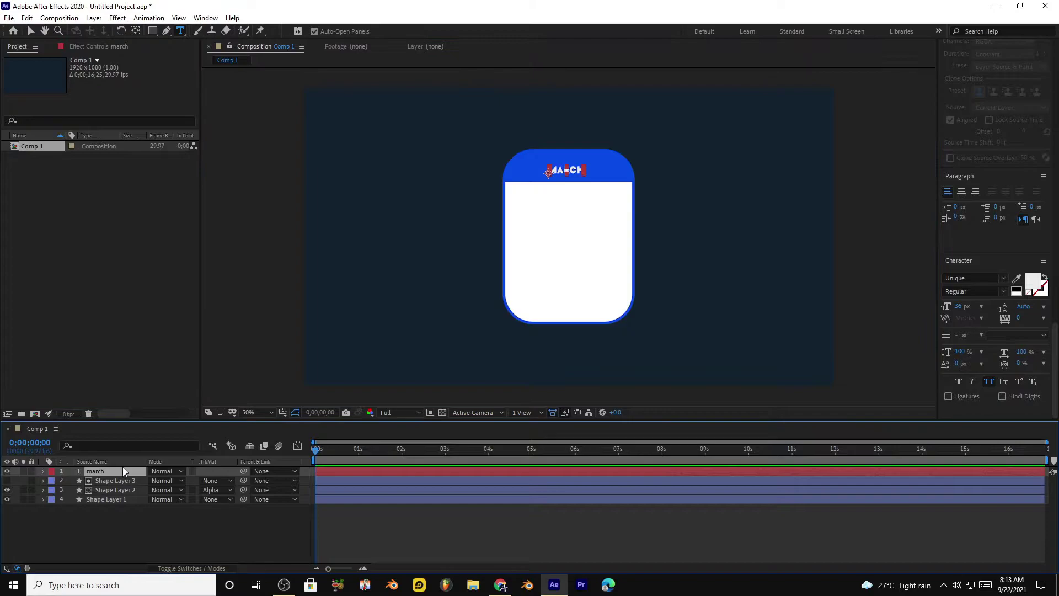
key(s)
drag(165, 481, 431, 463)
click(282, 412)
click(301, 423)
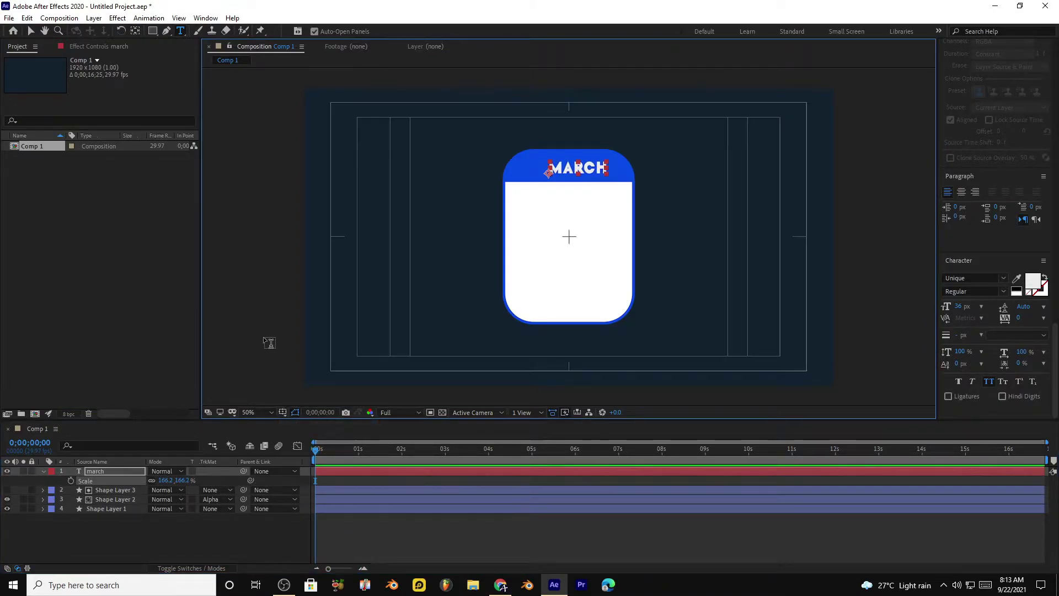
Step: Centre the month text's anchor point and move the text to the middle of the blue header
double_click(135, 30)
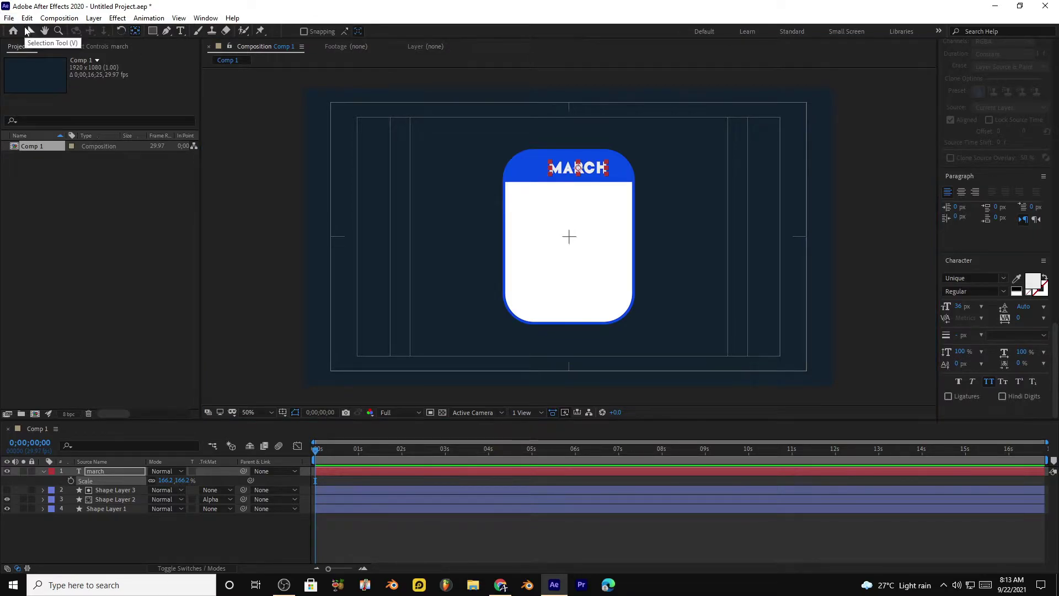
click(27, 31)
drag(597, 169, 588, 171)
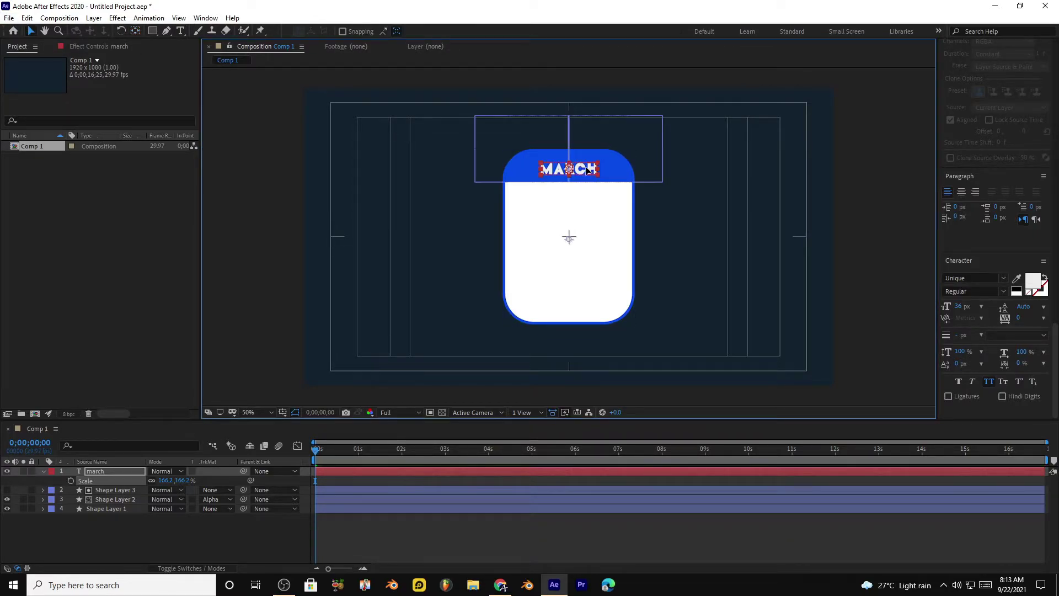
click(515, 517)
Step: Change the month text's font to Segoe UI in the Bold style
click(113, 471)
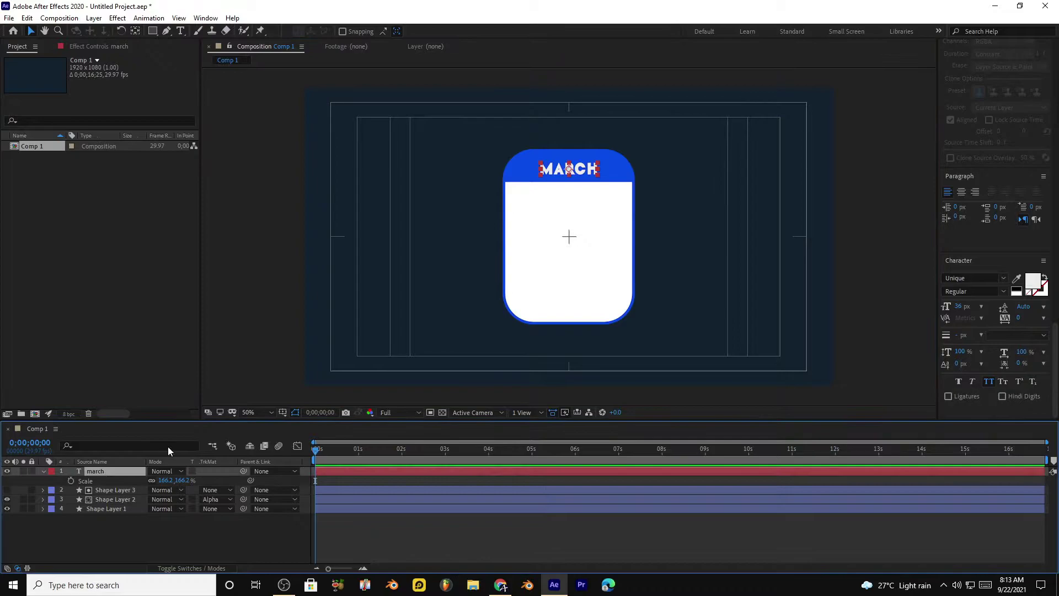
click(1004, 278)
scroll(979, 420, up, 5)
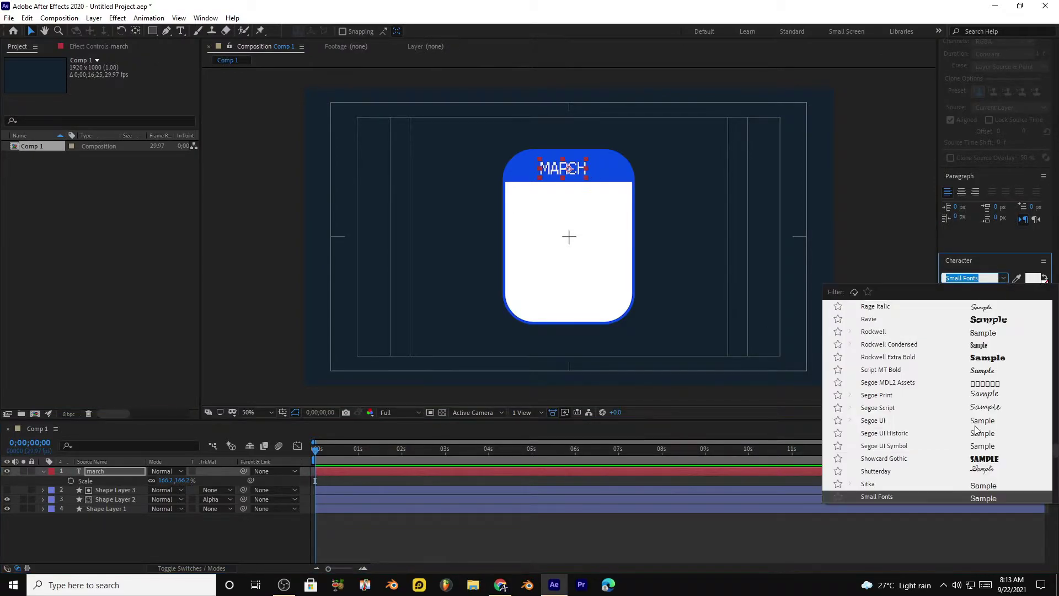
click(978, 421)
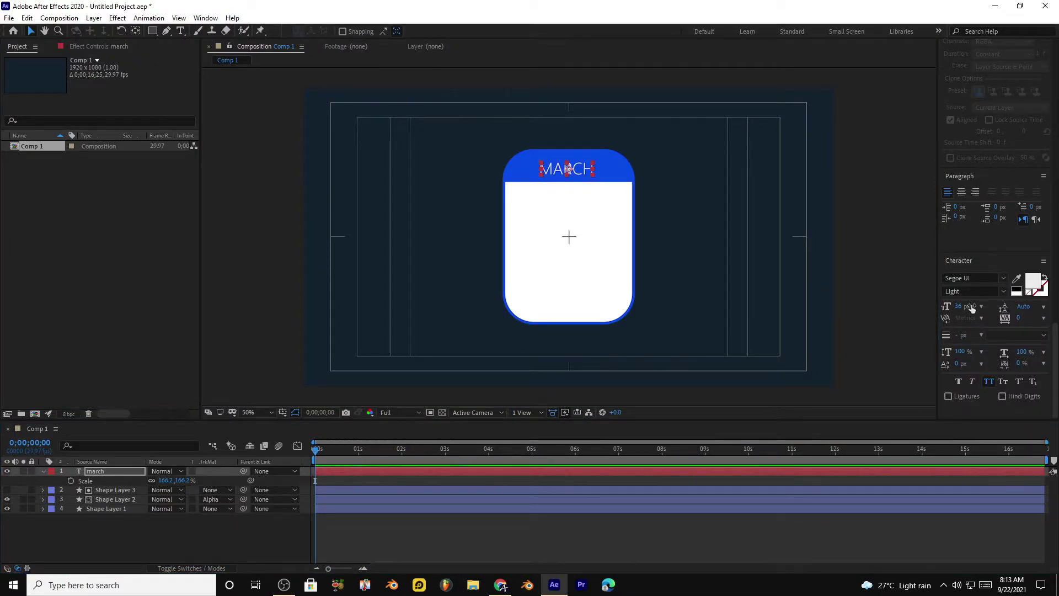
click(1005, 291)
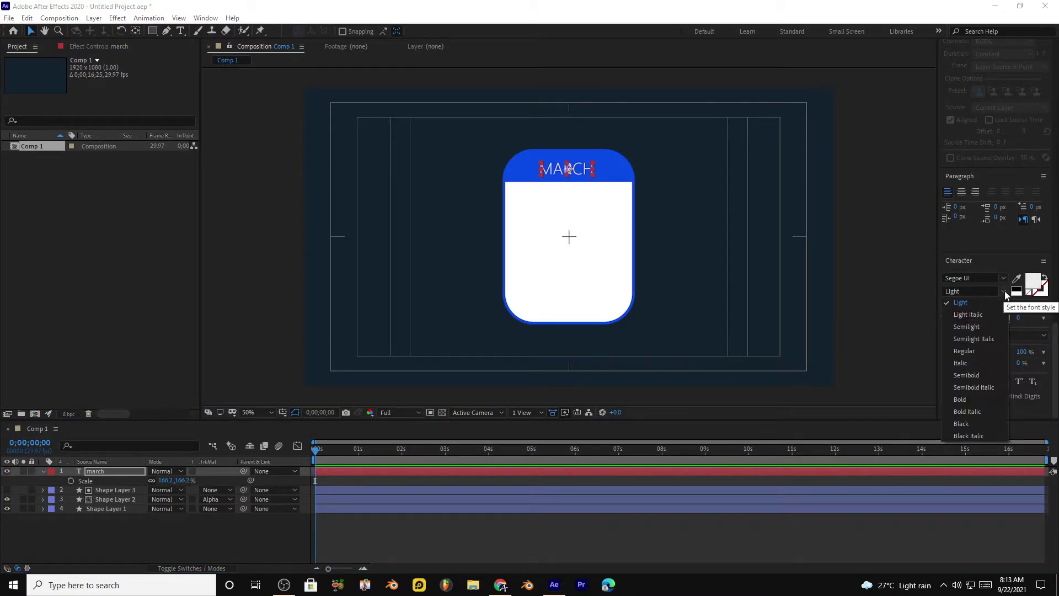
click(958, 399)
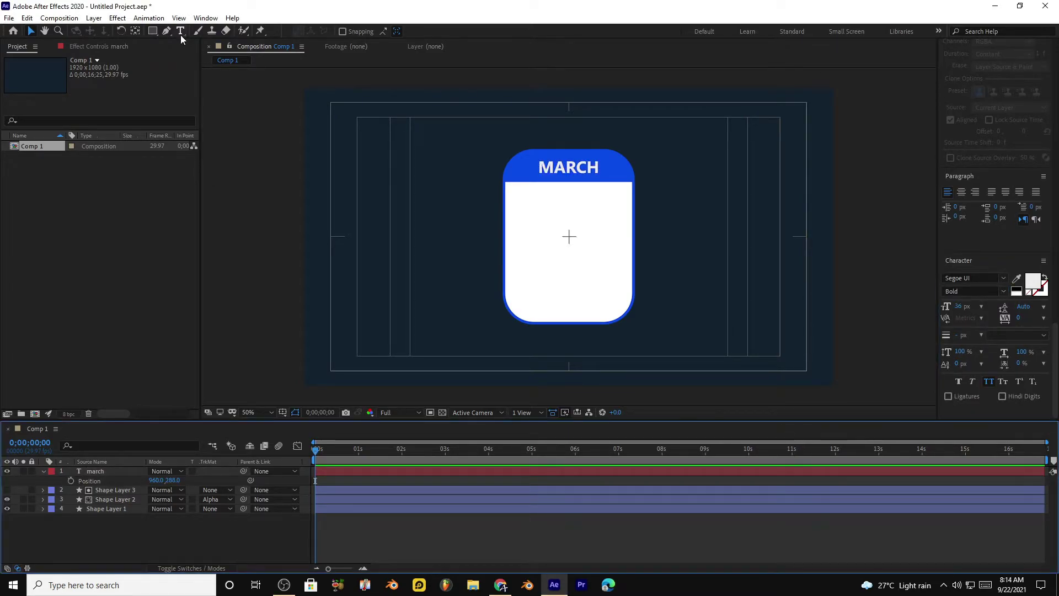
Step: Add the text "07" in blue on the card's white area and scale it to 697.7%
click(181, 33)
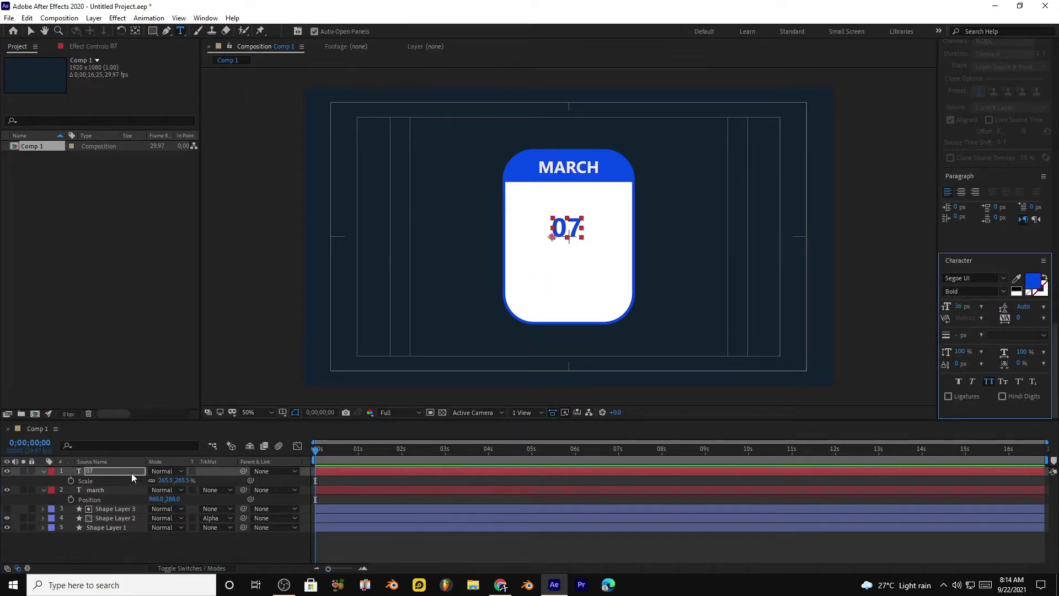
click(137, 471)
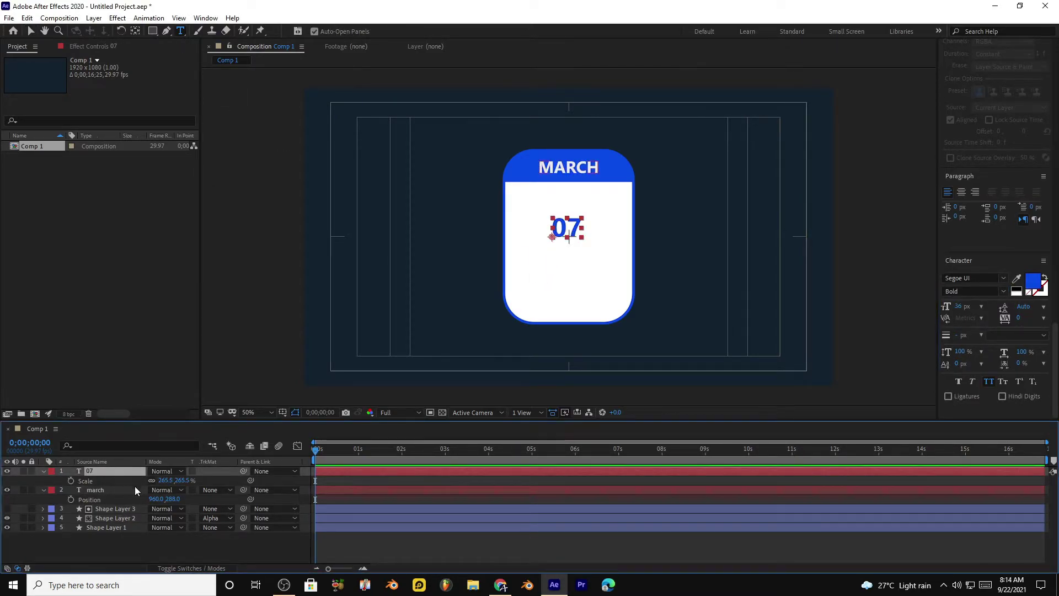
drag(168, 481, 185, 483)
drag(493, 456, 546, 450)
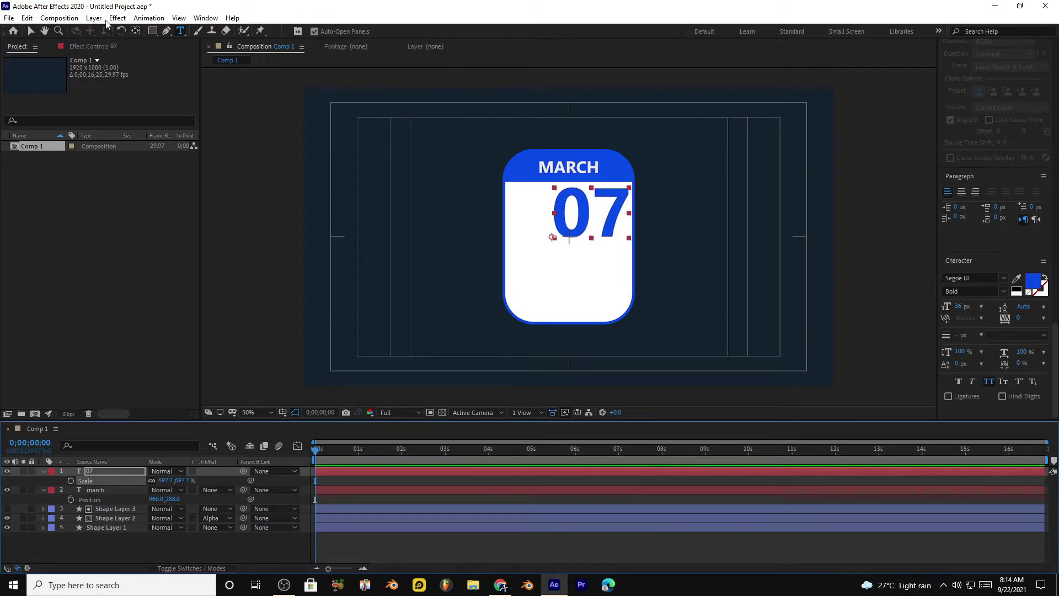
Step: Centre the day number's anchor point and move the number to the middle of the card
click(30, 30)
key(ctrl+alt+Home)
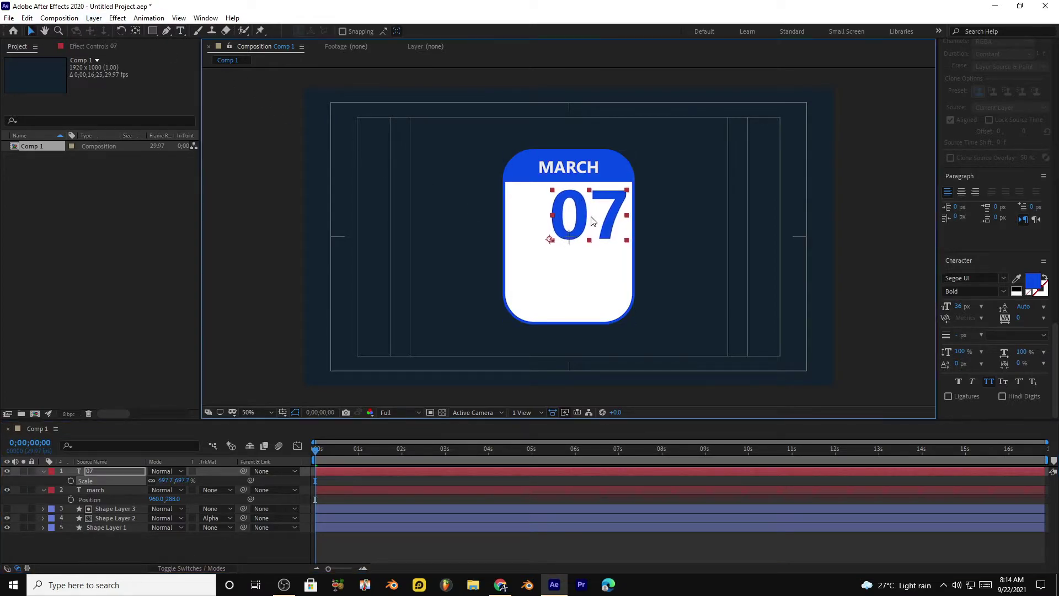
click(135, 32)
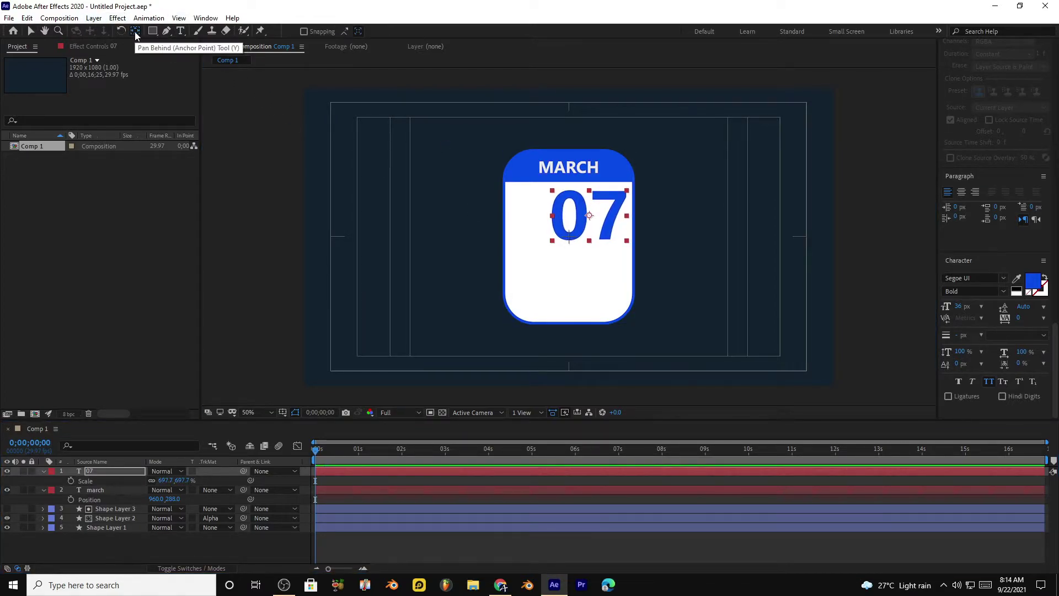
click(31, 31)
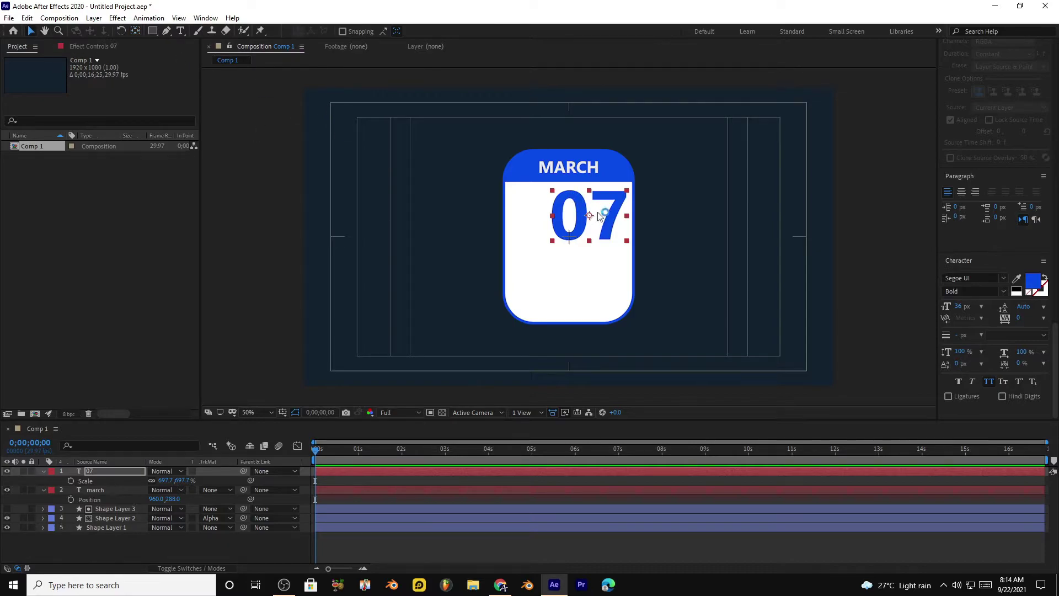
drag(600, 216, 591, 238)
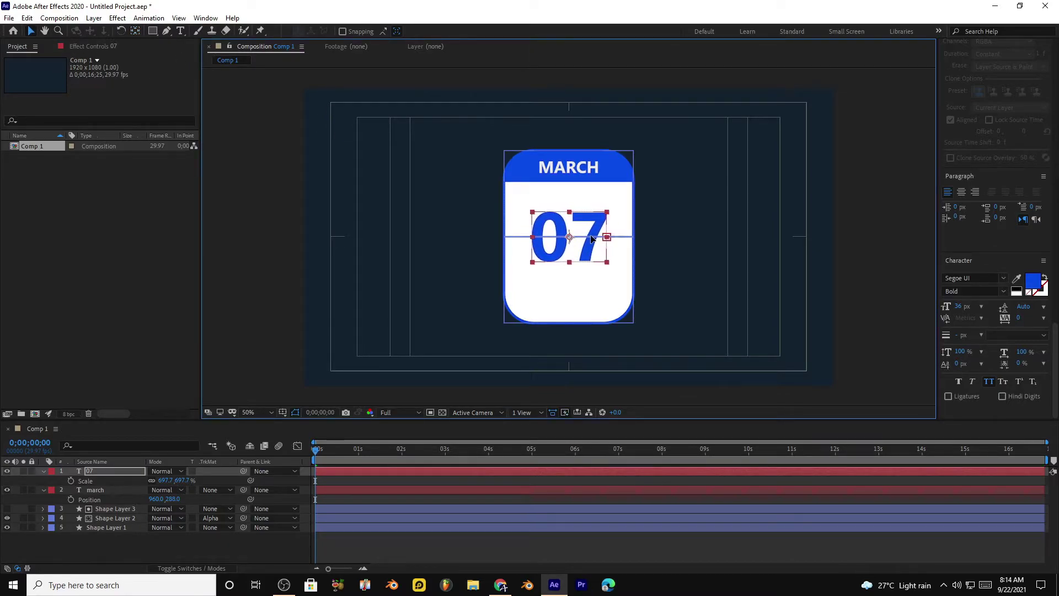
Step: Pre-compose all the text and shape layers as "1" and turn on Collapse Transformations for the resulting layer
click(549, 494)
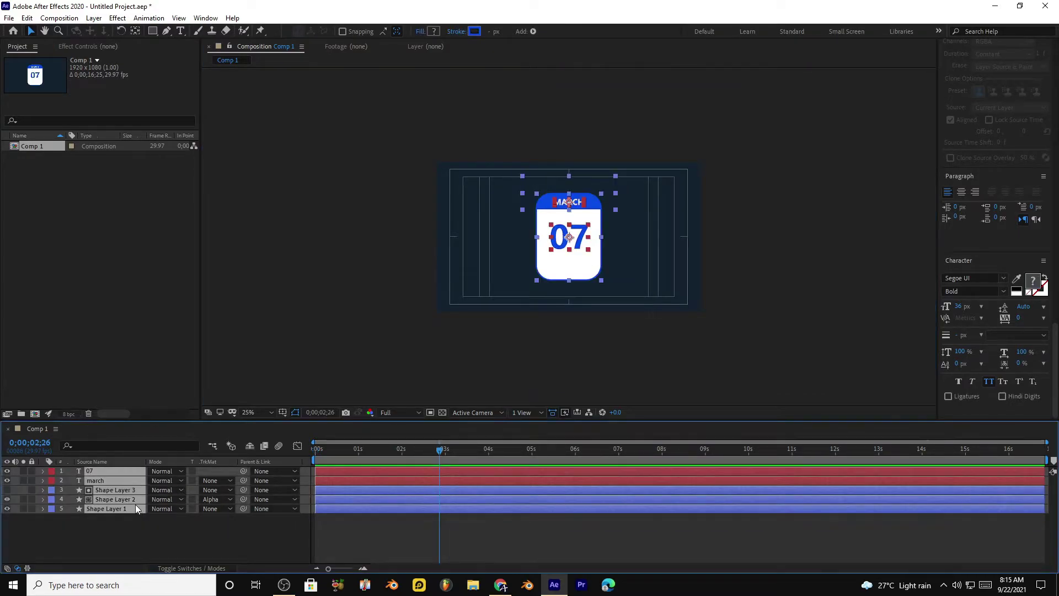
right_click(128, 480)
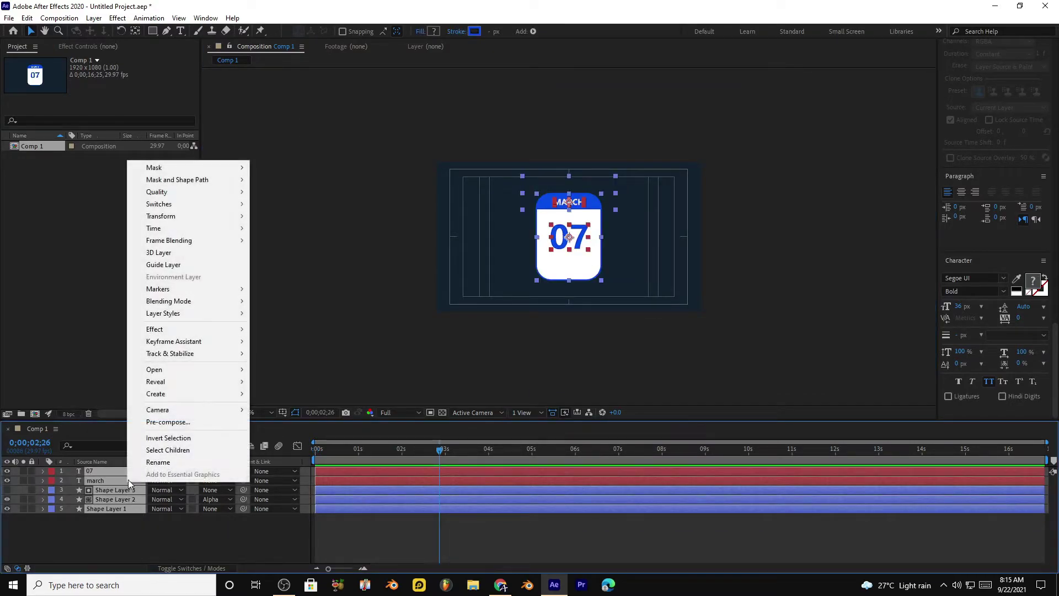
click(152, 423)
text(1)
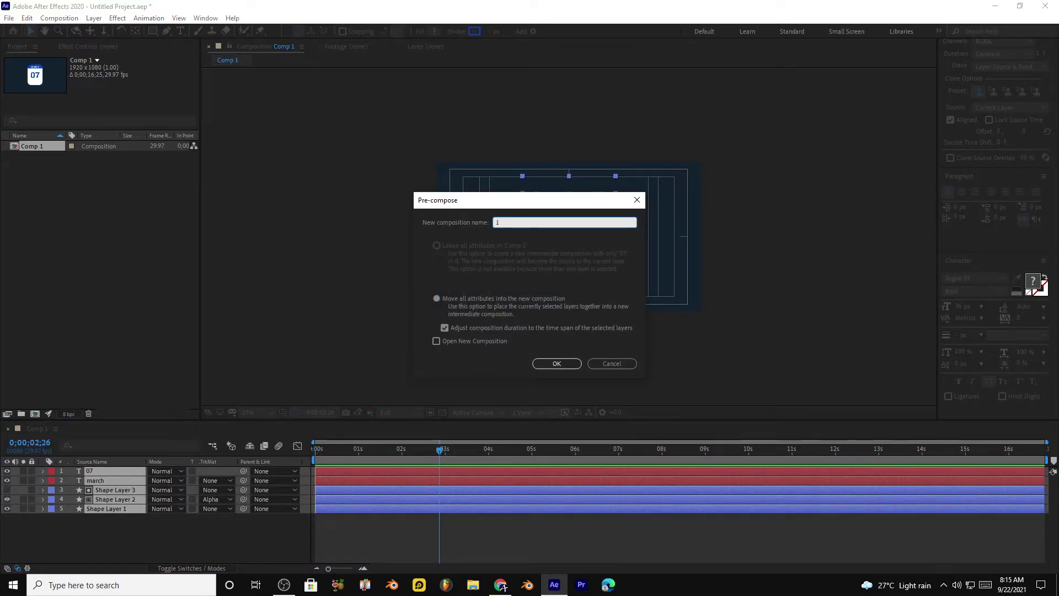
key(Return)
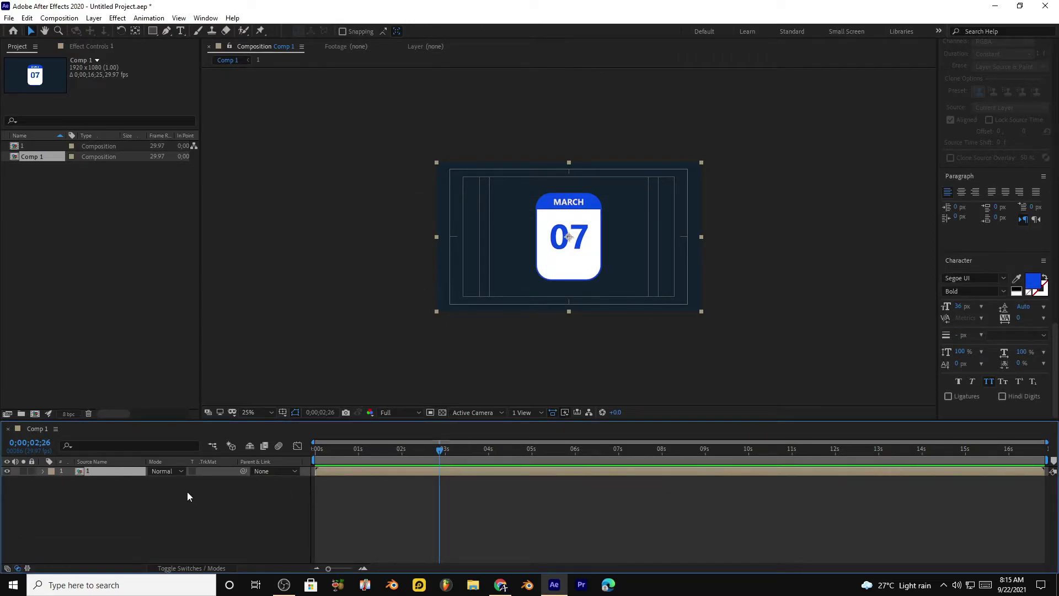
click(202, 568)
click(161, 471)
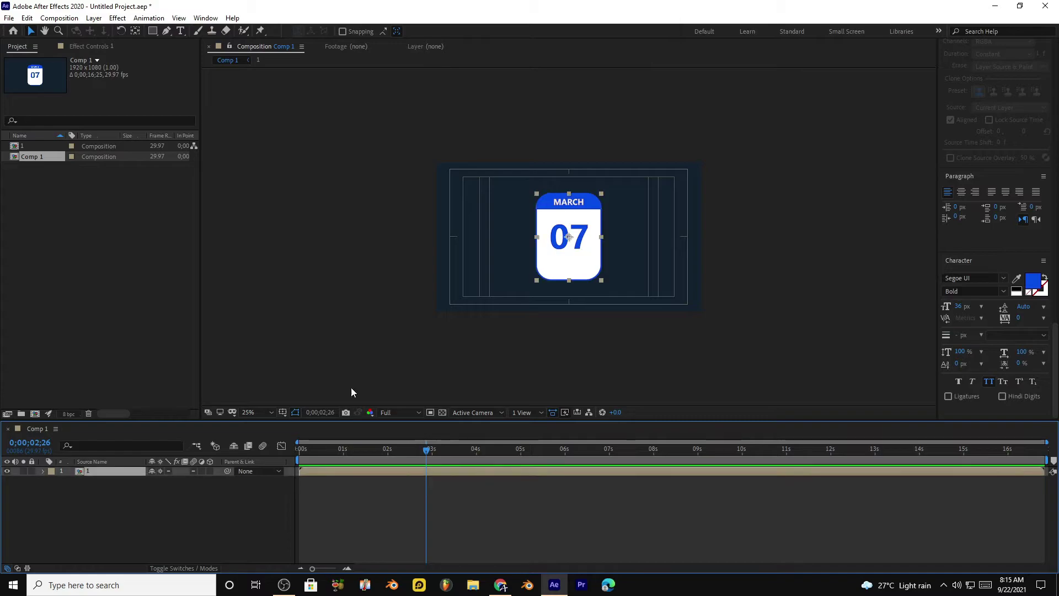
Step: Apply CC Page Turn to the card, controlled from the Bottom Left Corner, with the fold position at 736, 824 on the card's lower-left corner
click(119, 18)
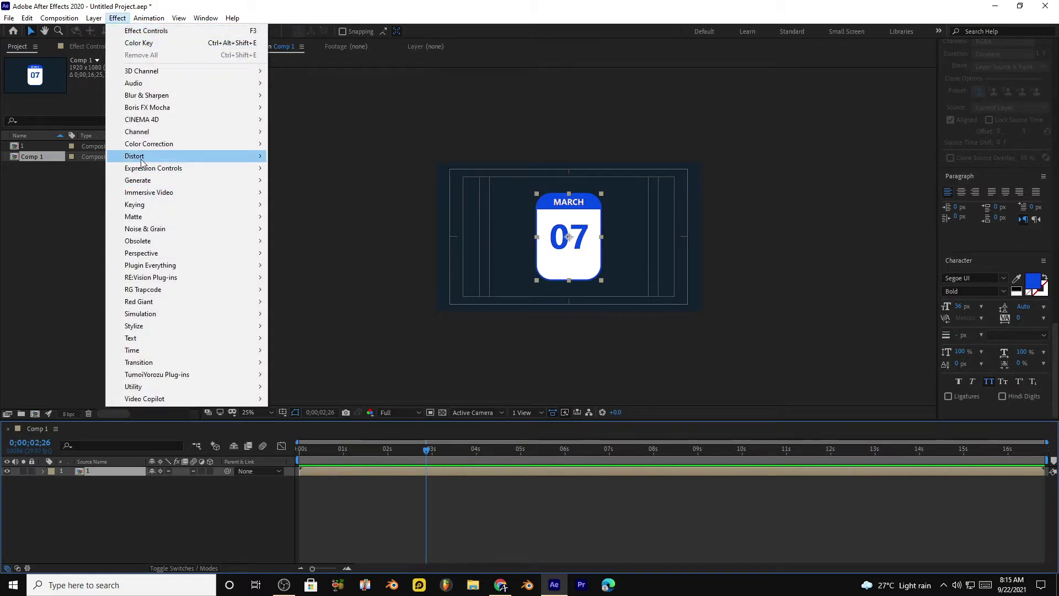
mouse_move(144, 156)
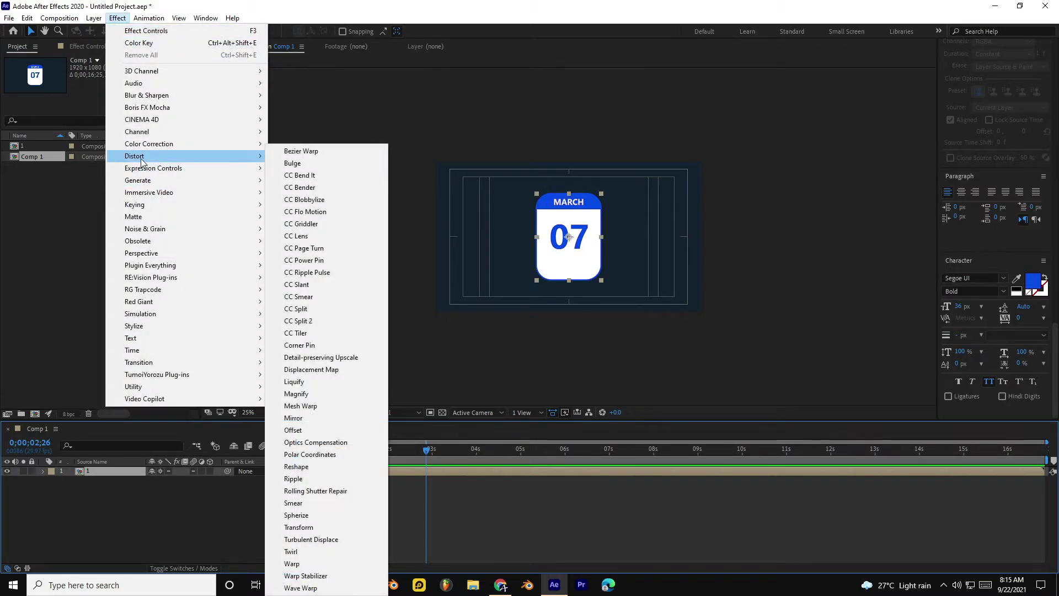
click(335, 247)
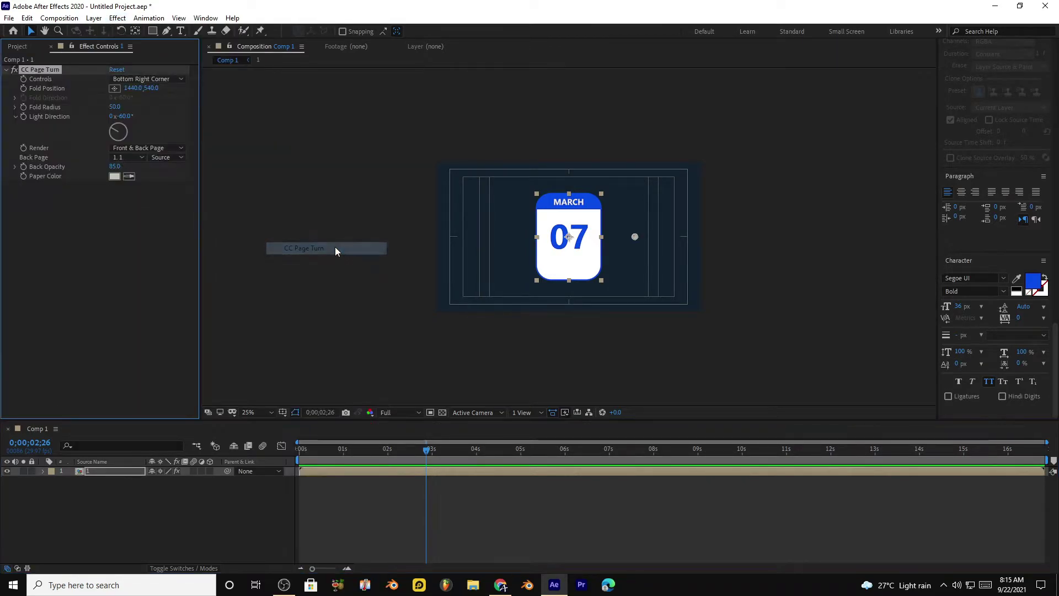
click(172, 79)
click(166, 131)
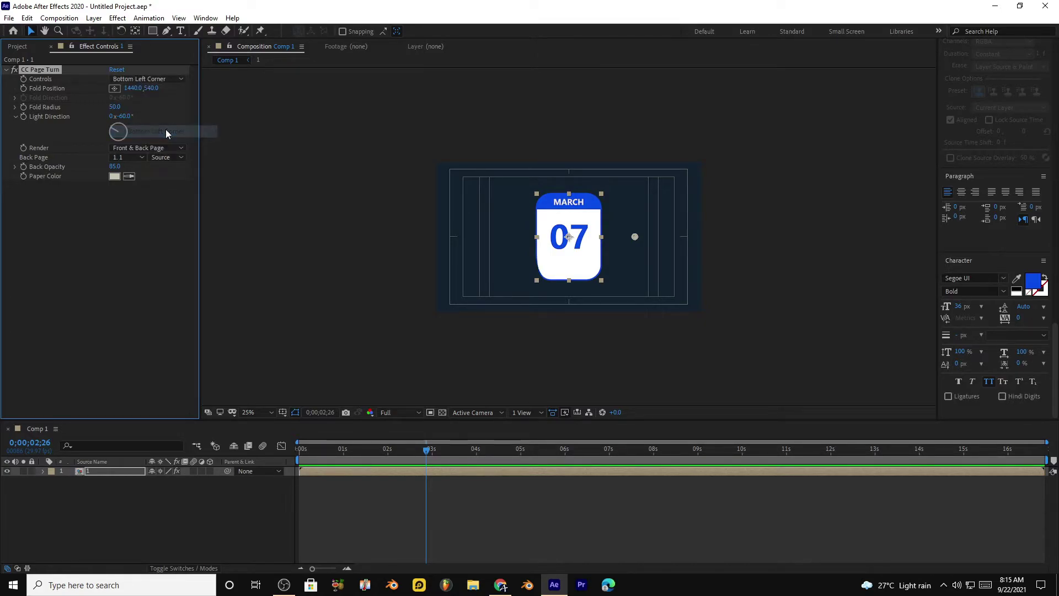
drag(635, 237, 537, 276)
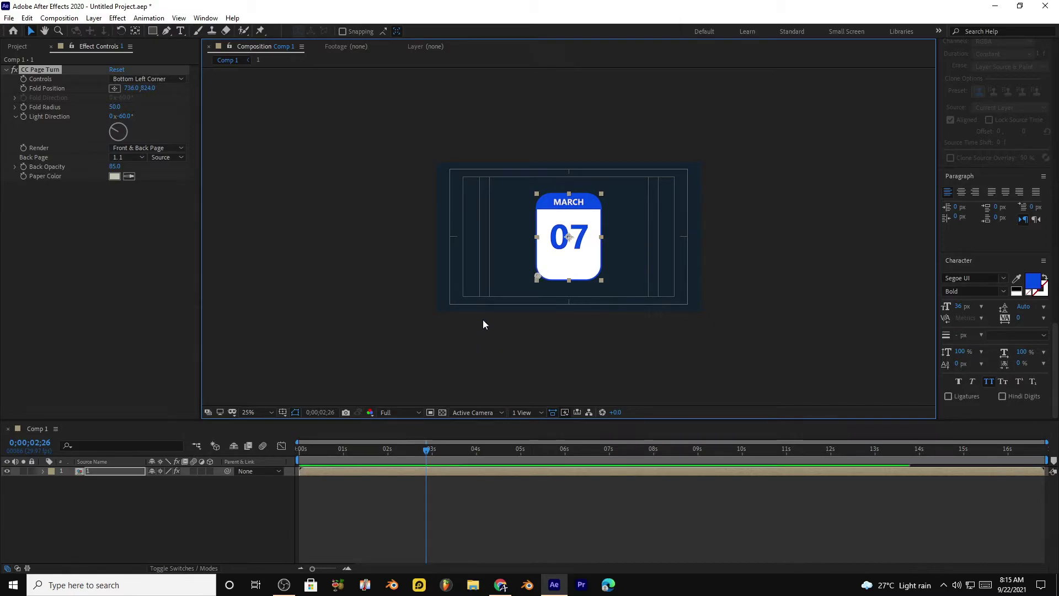
Step: Trim the nested composition "1" to a work area ending at 0;00;05;00 and return to Comp 1
drag(409, 451, 292, 468)
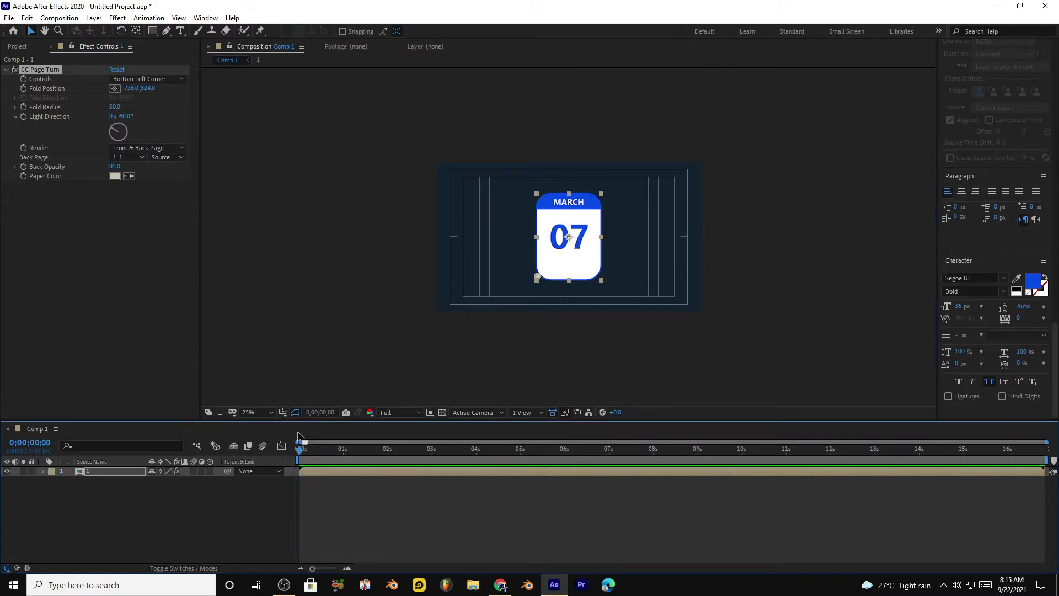
double_click(117, 472)
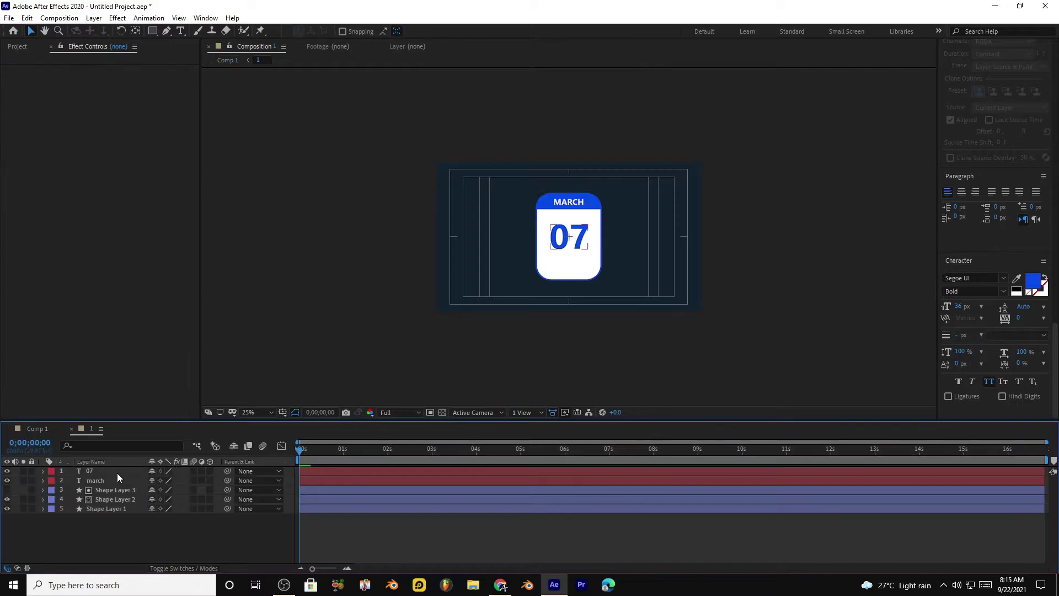
click(521, 451)
key(n)
right_click(521, 449)
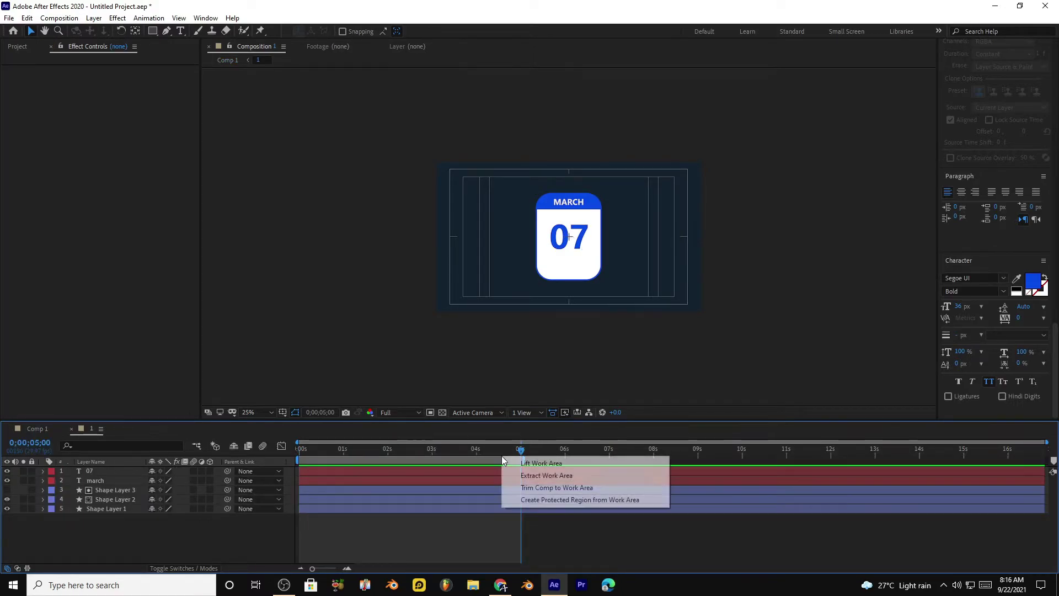
click(515, 485)
click(71, 429)
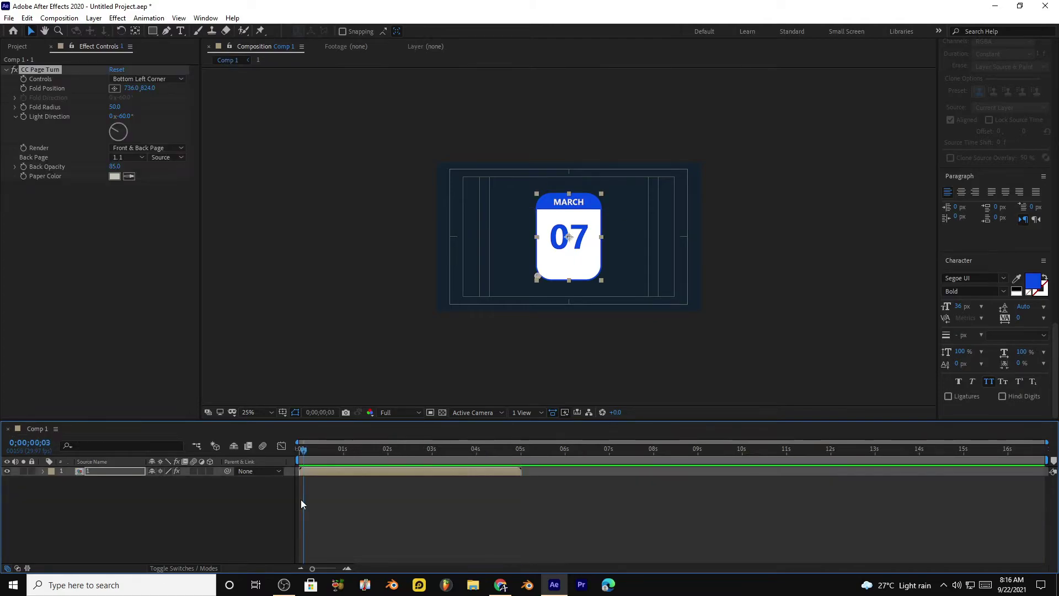
Step: Keyframe the page turn's Fold Position at the start, and set it to 2012, -668 at 0;00;02;01
drag(304, 457, 320, 453)
click(23, 89)
drag(392, 457, 388, 455)
drag(538, 275, 716, 69)
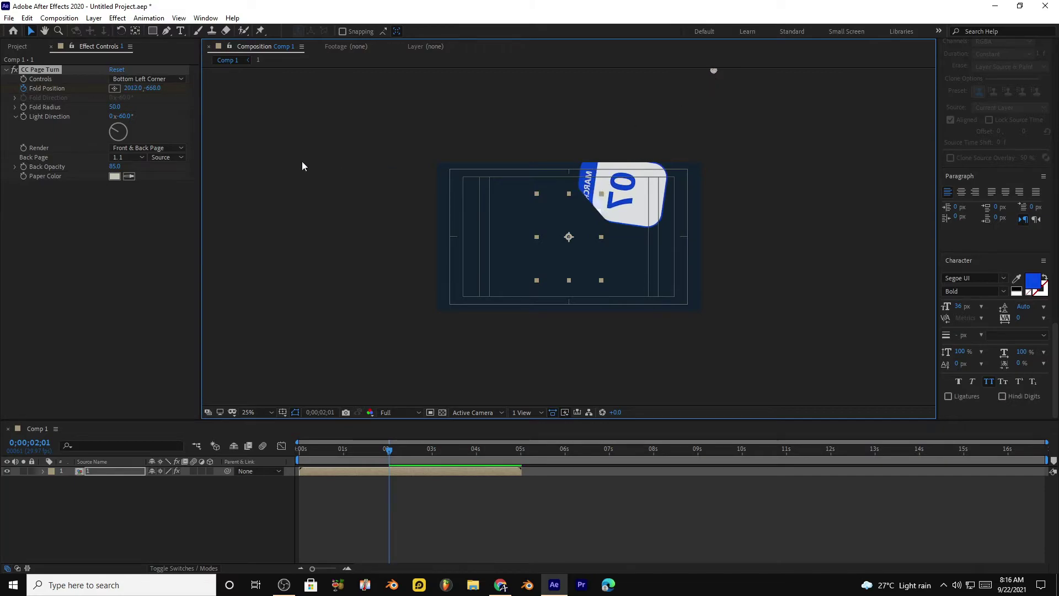
Step: Set the page turn's Back Page to None, its Paper Color to the card's blue and its Back Opacity to 100
click(133, 157)
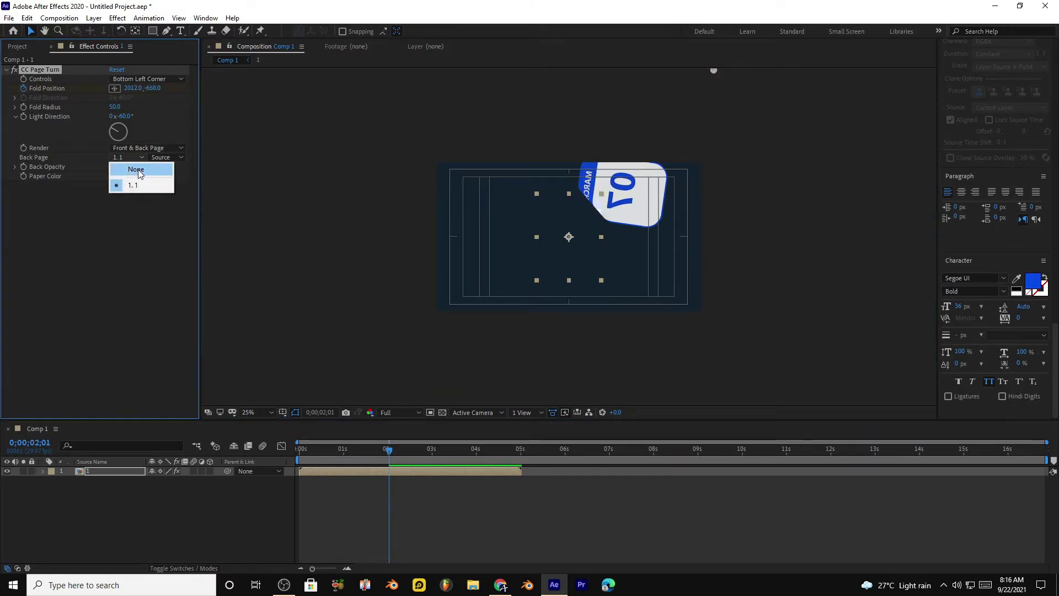
click(141, 167)
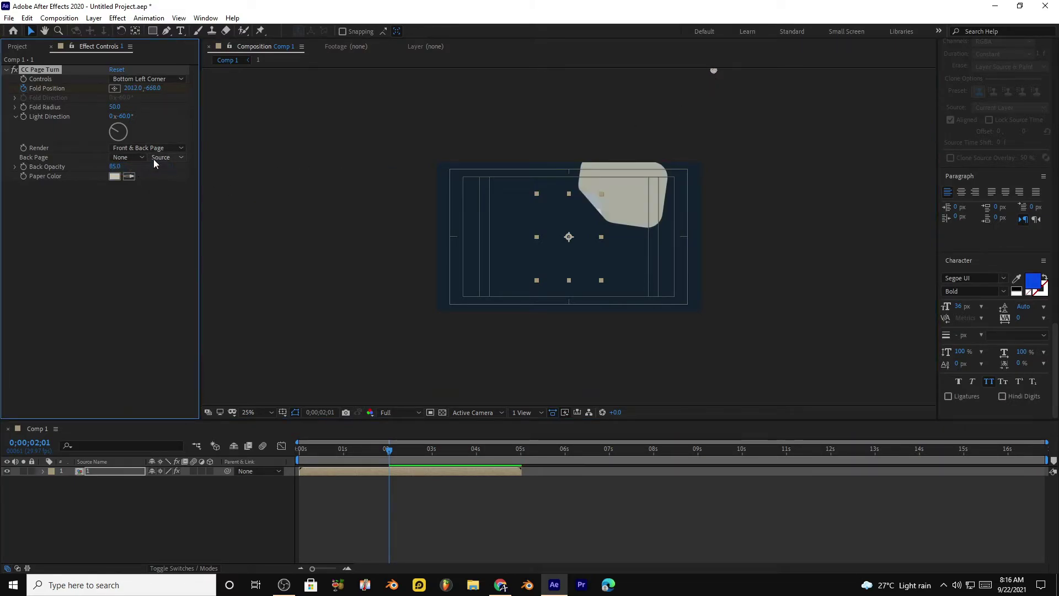
click(126, 177)
click(1035, 285)
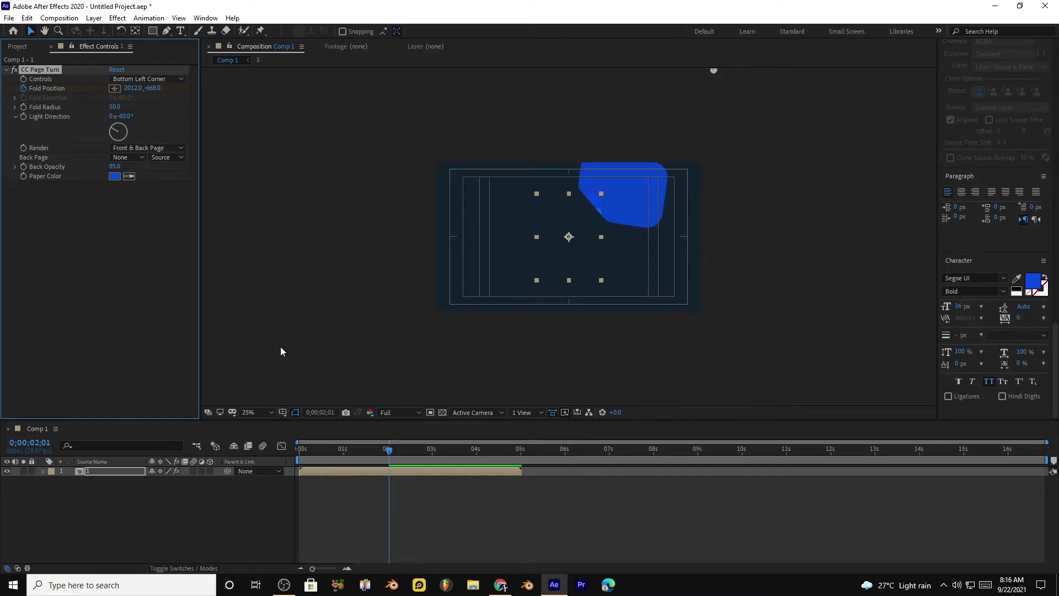
drag(121, 169, 167, 173)
Step: Set the second Fold Position keyframe to 2656, -1148, shift it earlier in the timeline and preview the page turn
key(u)
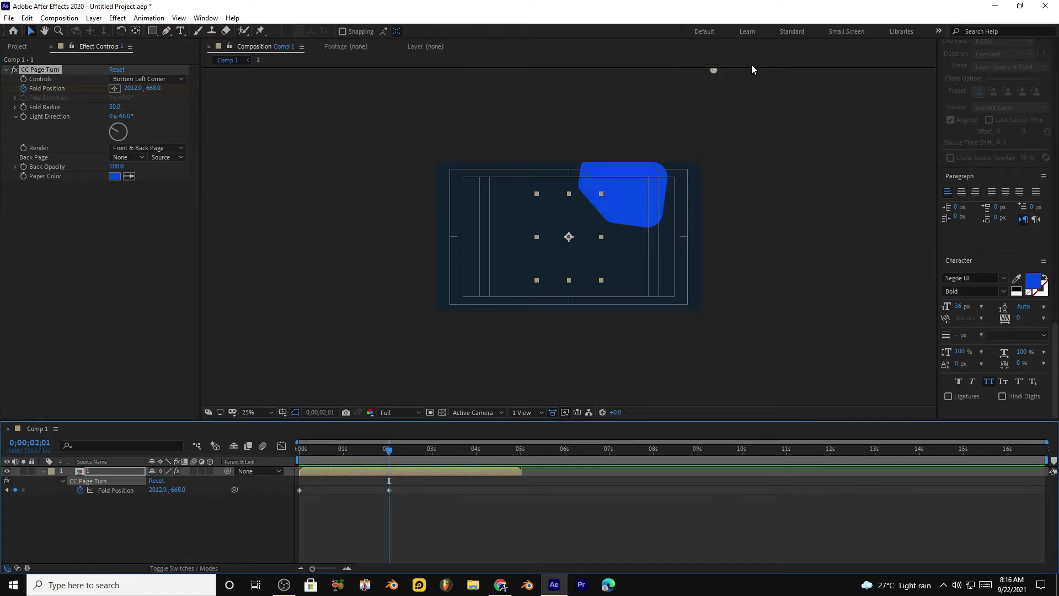
drag(715, 73, 803, 10)
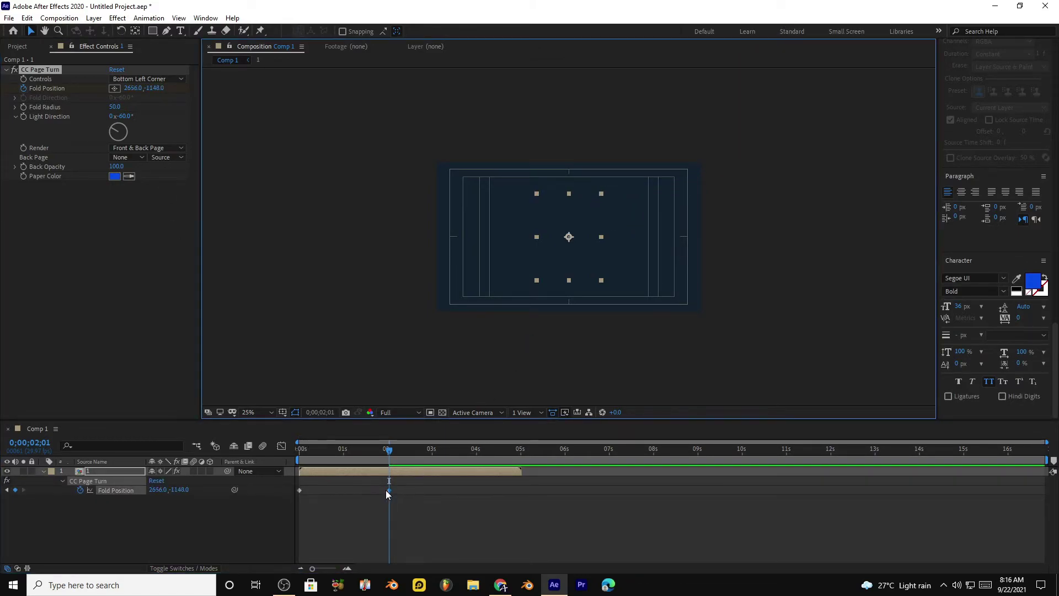
drag(388, 490, 361, 490)
key(Home)
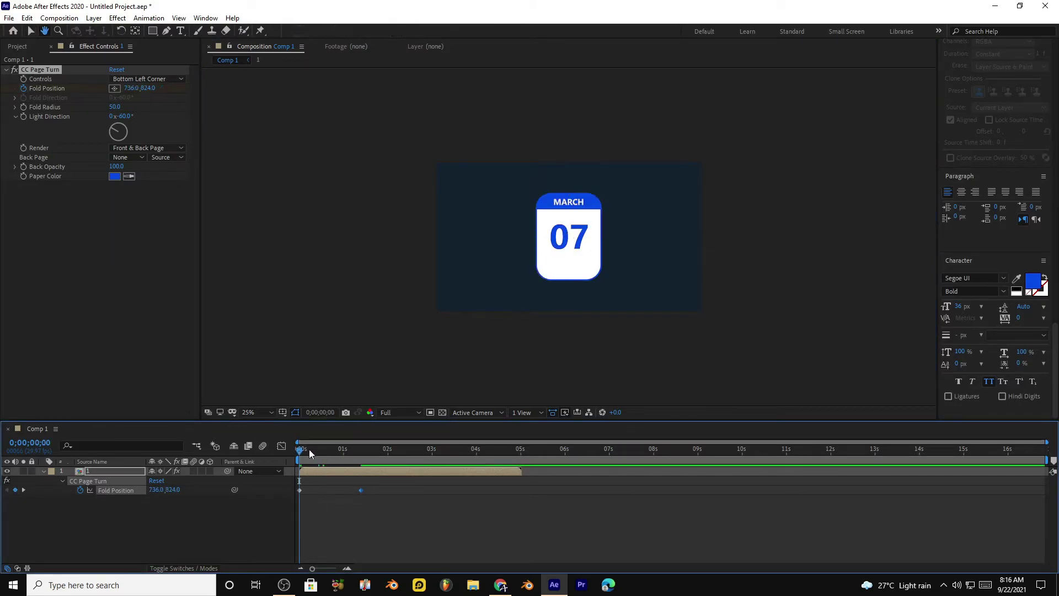
key(space)
key(space)
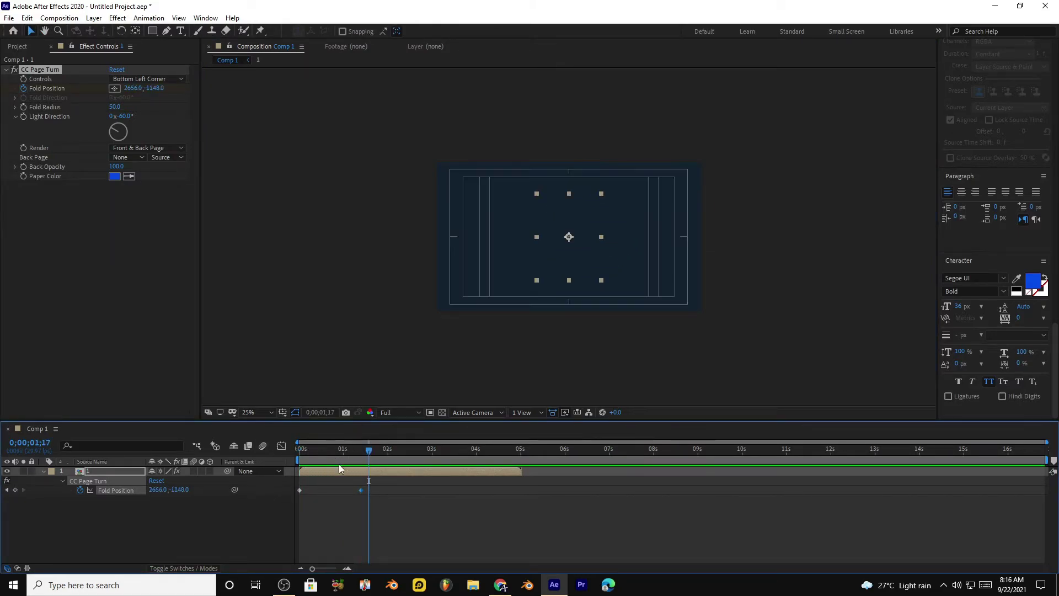
Step: Shorten the page turn by moving the last Fold Position keyframe to about the one-second mark, previewing the result
mouse_move(361, 490)
mouse_down()
mouse_move(331, 491)
mouse_move(349, 490)
mouse_up()
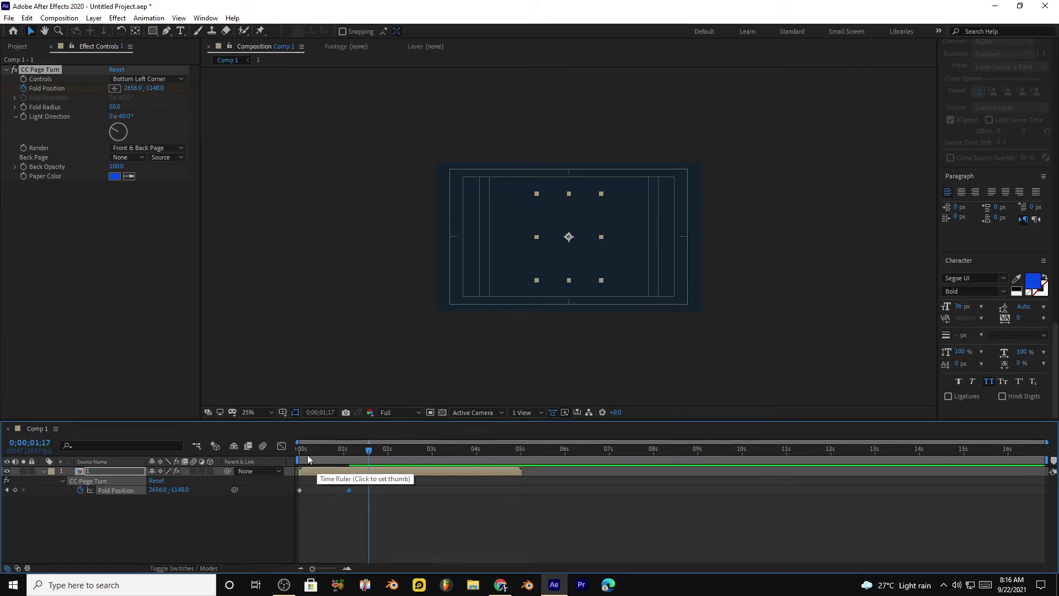
key(Home)
key(space)
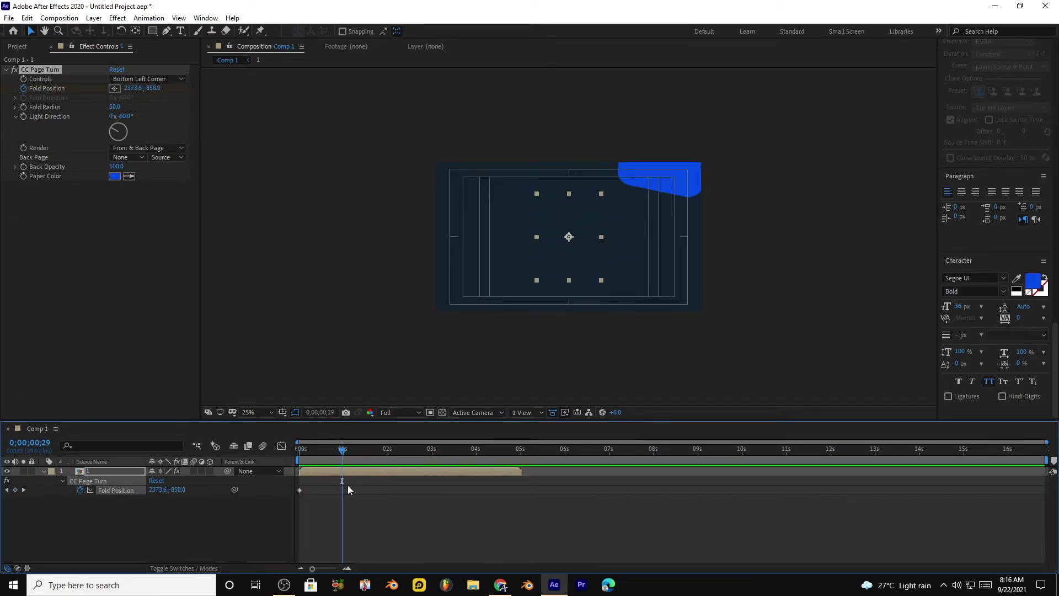
drag(349, 489, 344, 488)
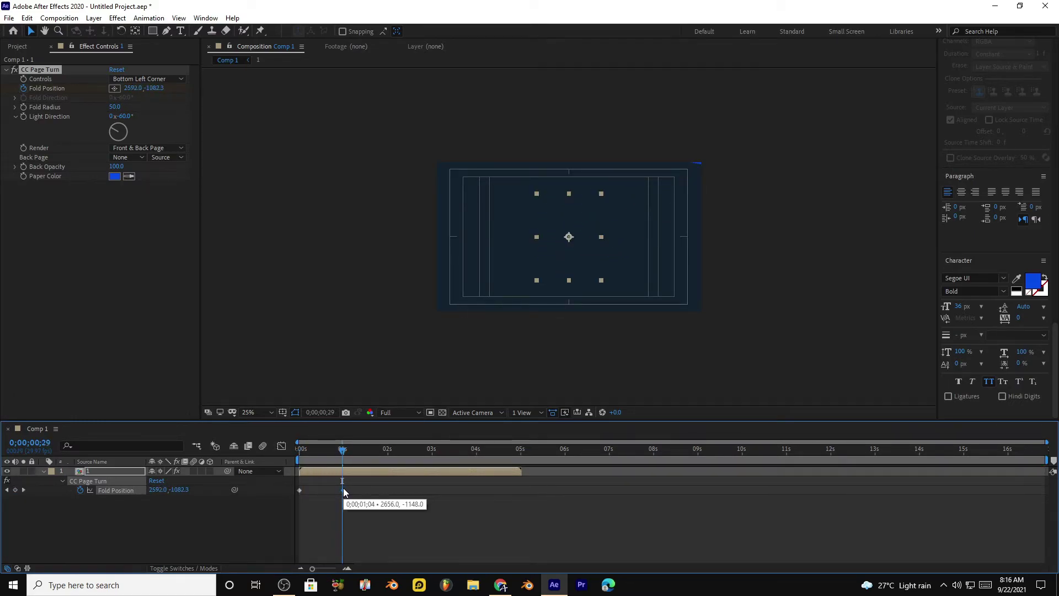
key(Home)
key(space)
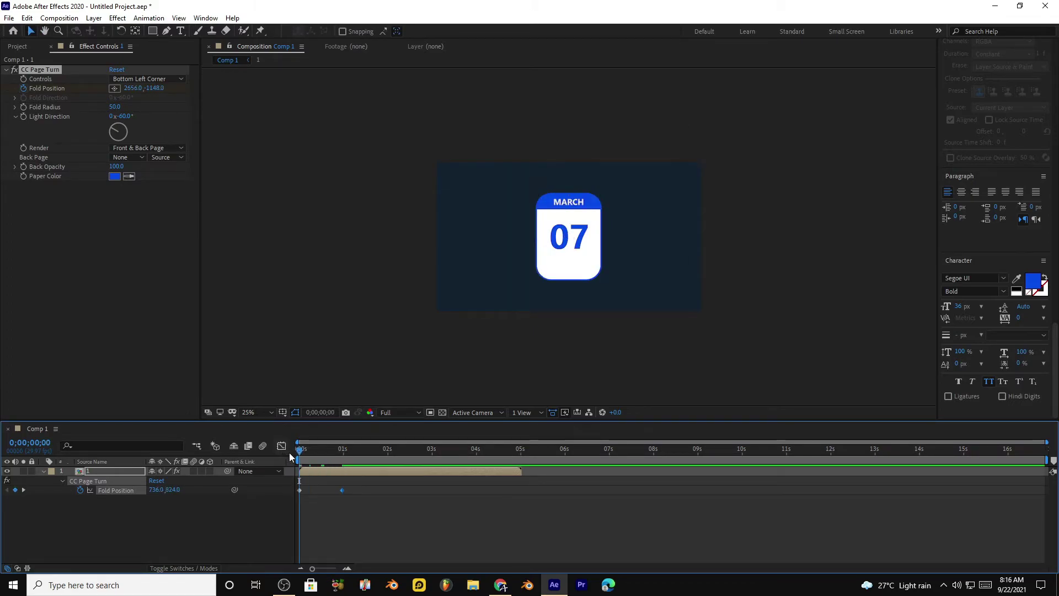
key(space)
Step: Duplicate composition 1 in the project as composition 2 and open the copy
click(43, 471)
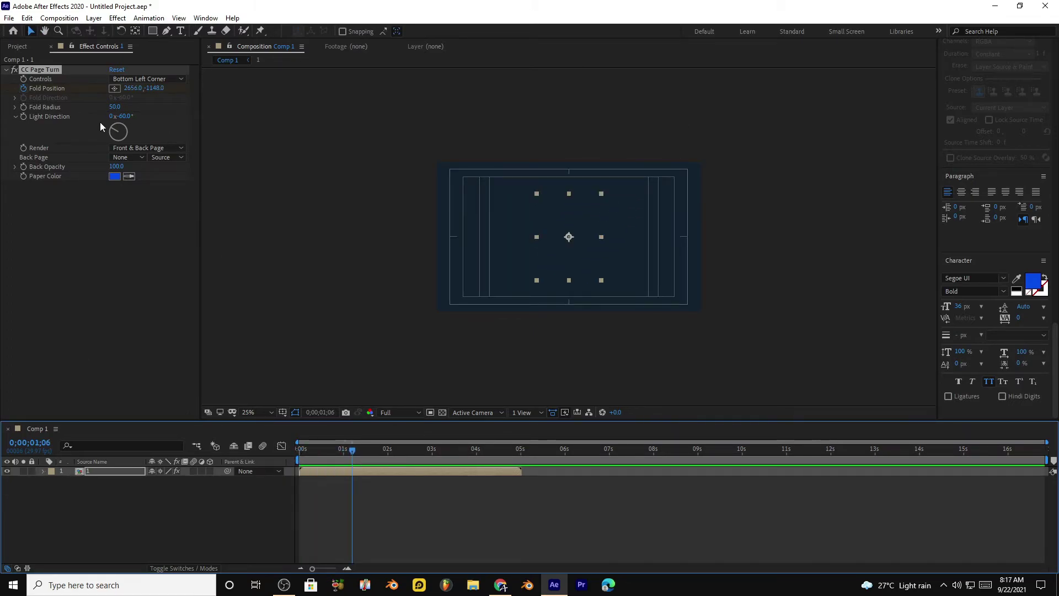
click(17, 47)
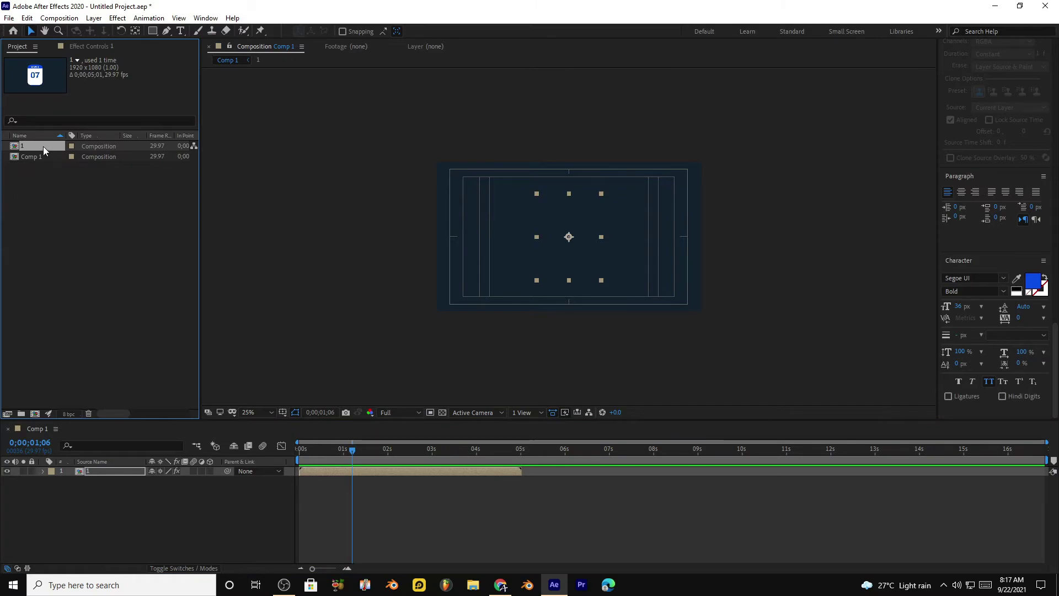
key(ctrl+d)
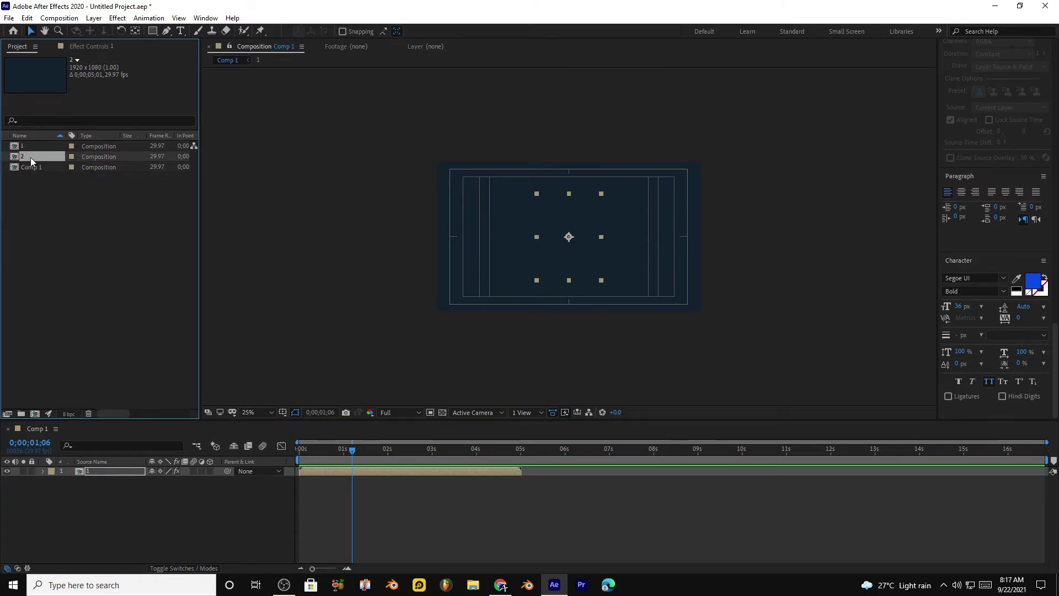
double_click(30, 157)
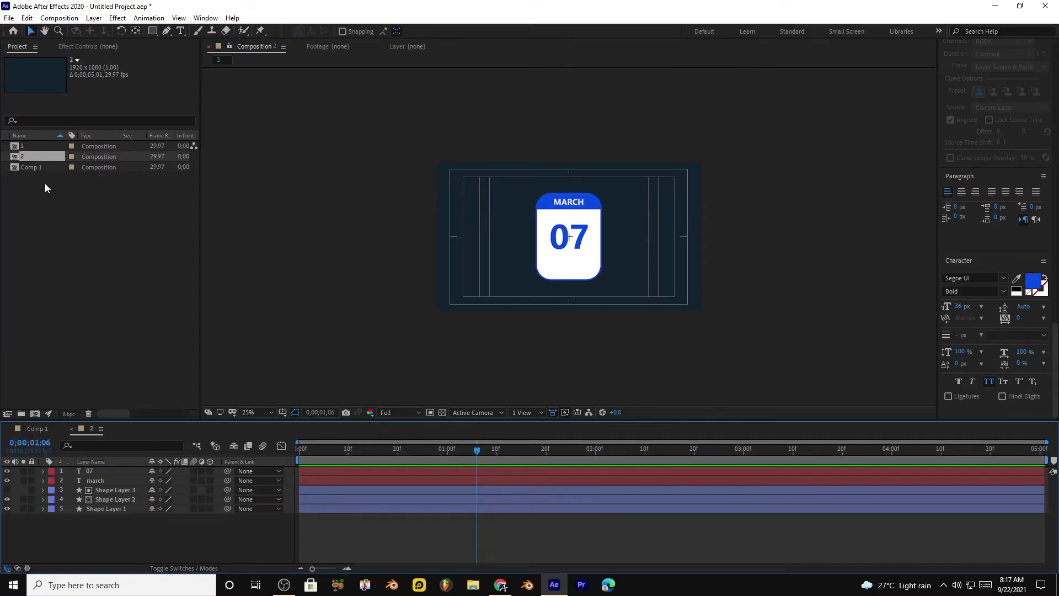
Step: Change the day text in composition 2 to 08 and center it on the card again
click(81, 473)
click(181, 30)
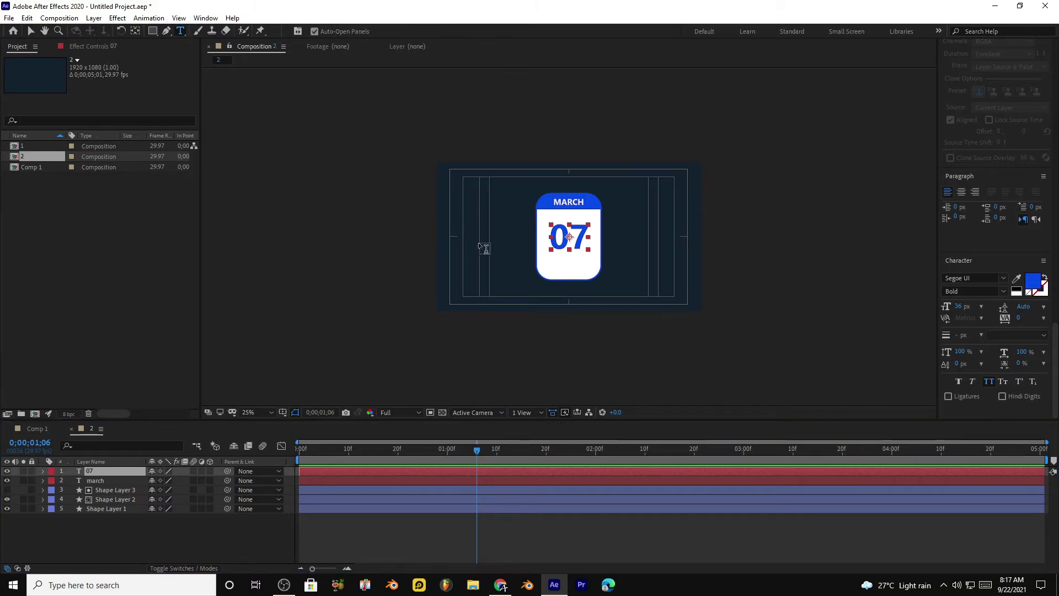
click(583, 230)
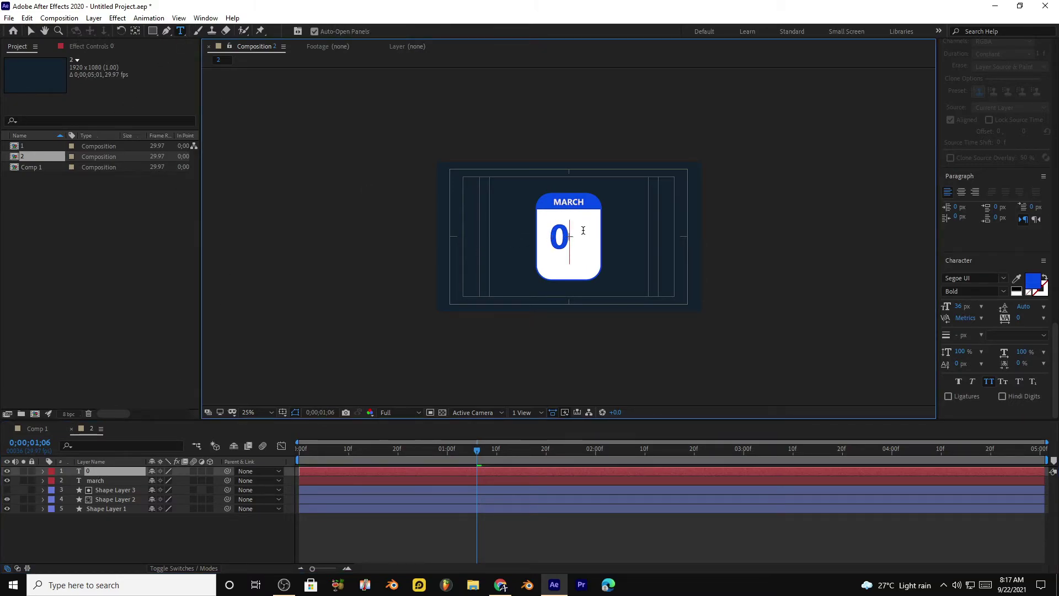
text(8)
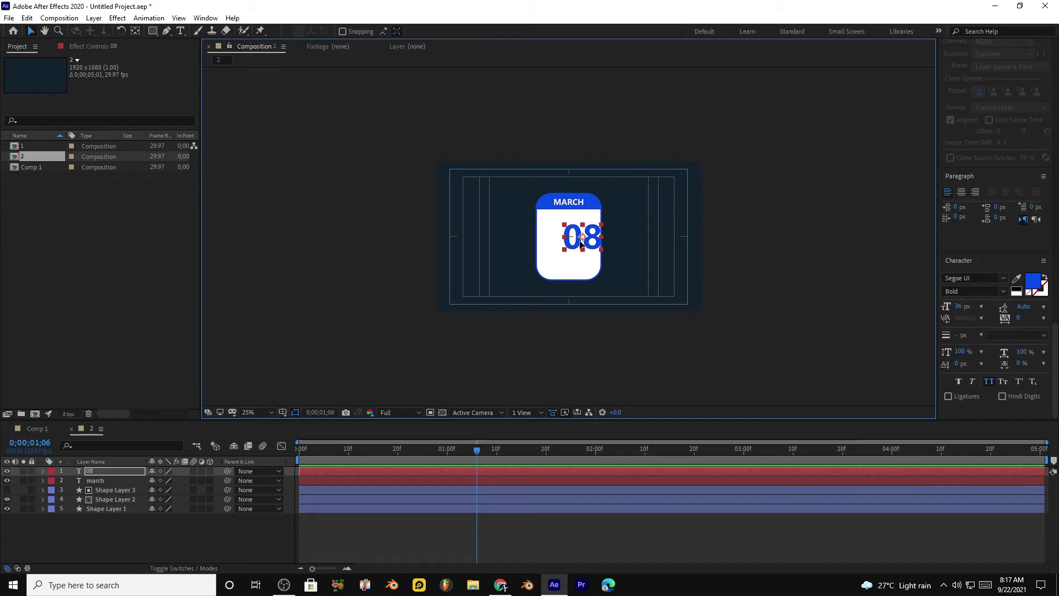
drag(583, 244, 569, 242)
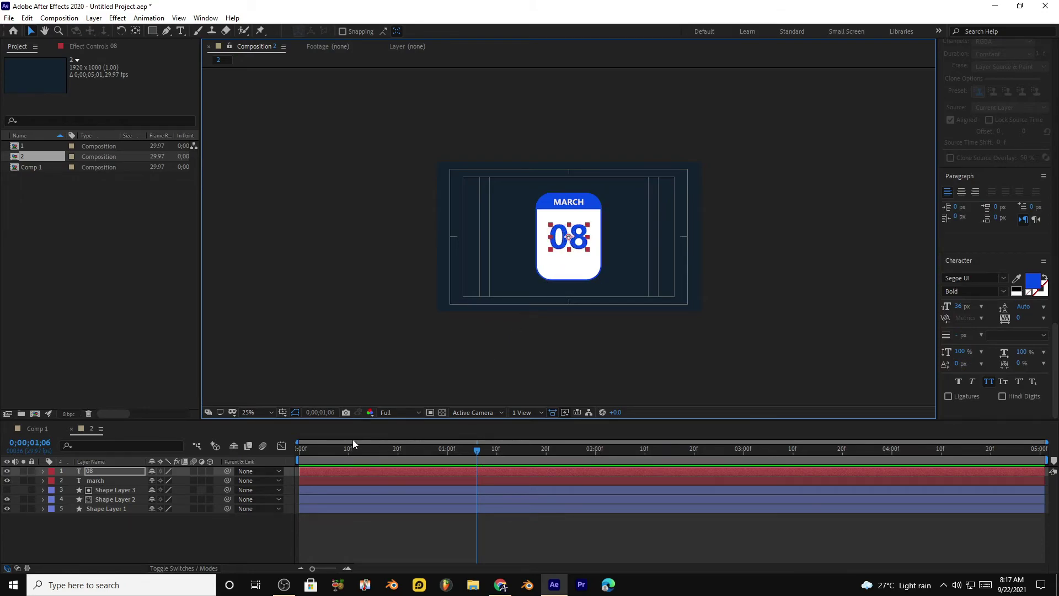
Step: Add composition 2 to Comp 1 beneath layer 1 and return to the first frame
click(23, 431)
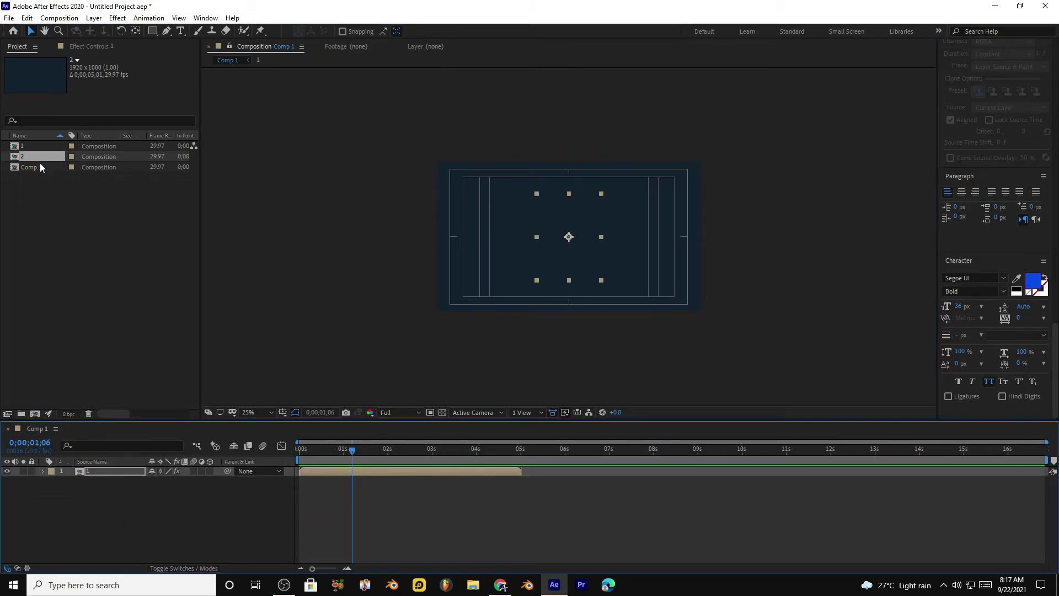
drag(35, 157, 95, 486)
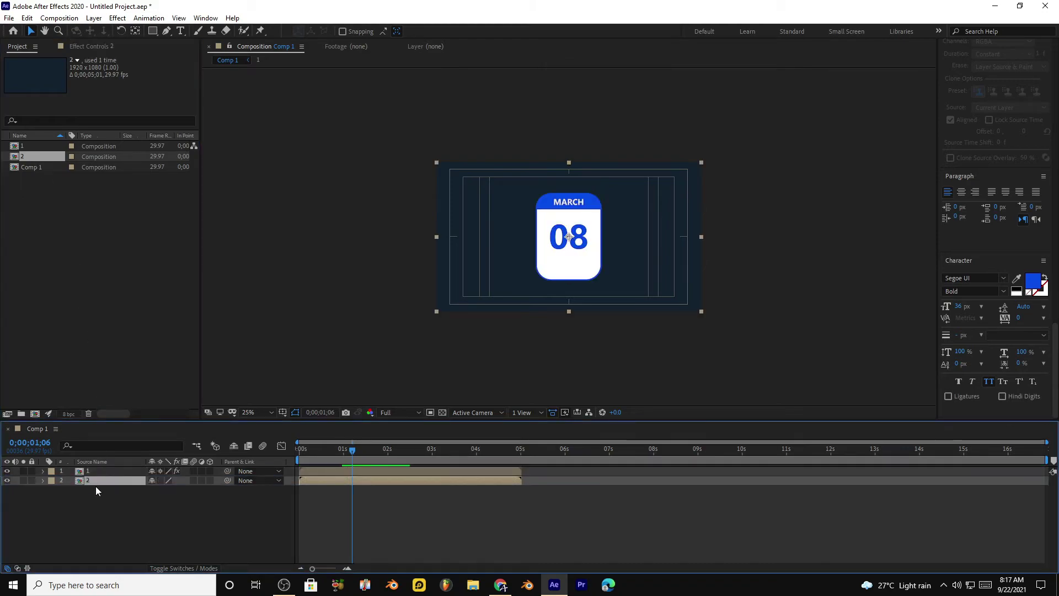
drag(346, 450, 278, 459)
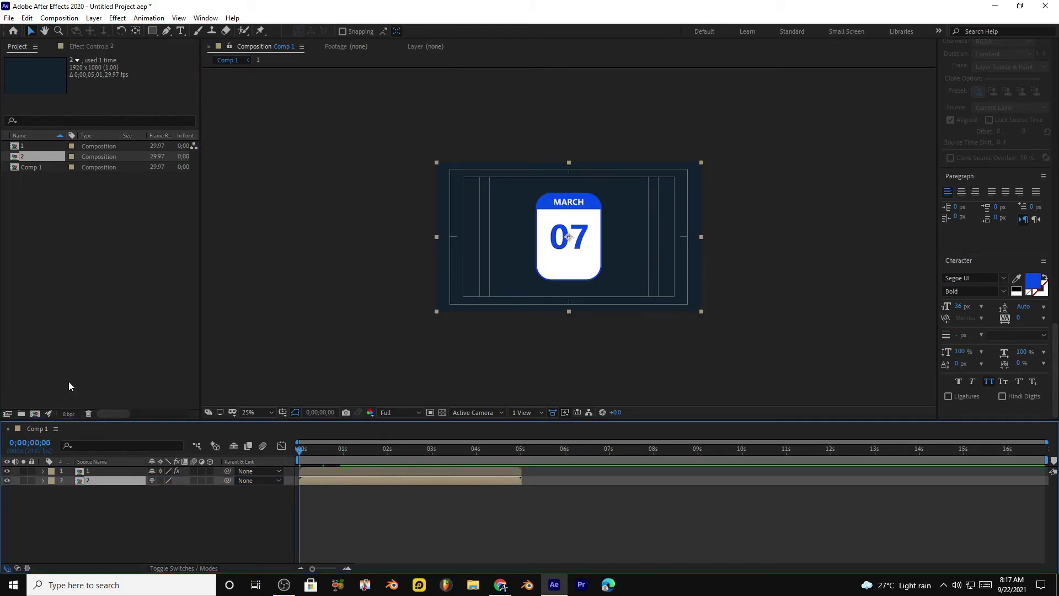
Step: Copy the CC Page Turn effect from layer 1 to layer 2 and reveal layer 2's keyframes
click(93, 47)
click(101, 471)
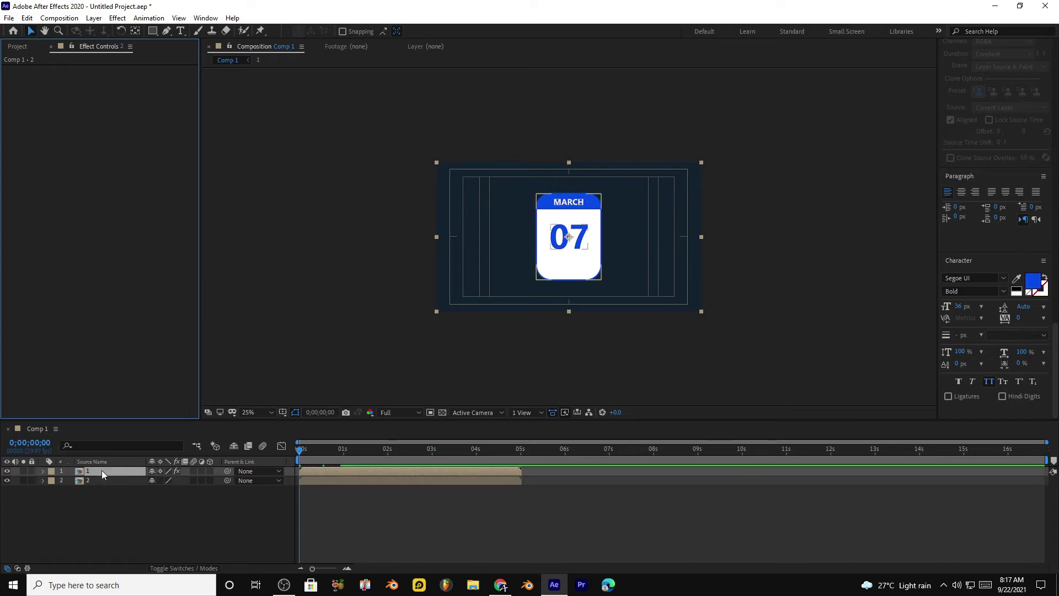
click(58, 72)
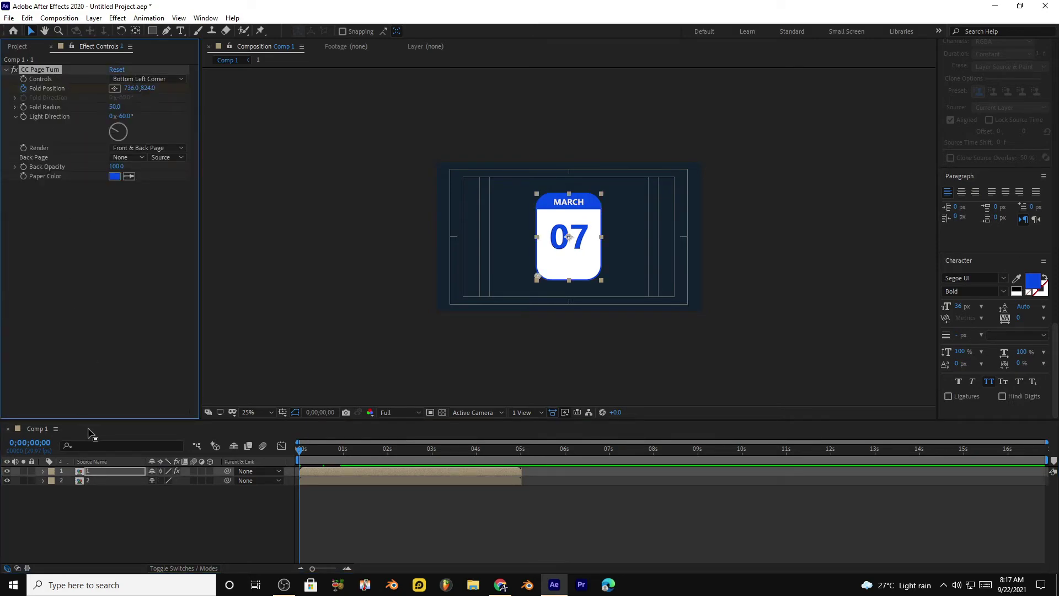
click(101, 481)
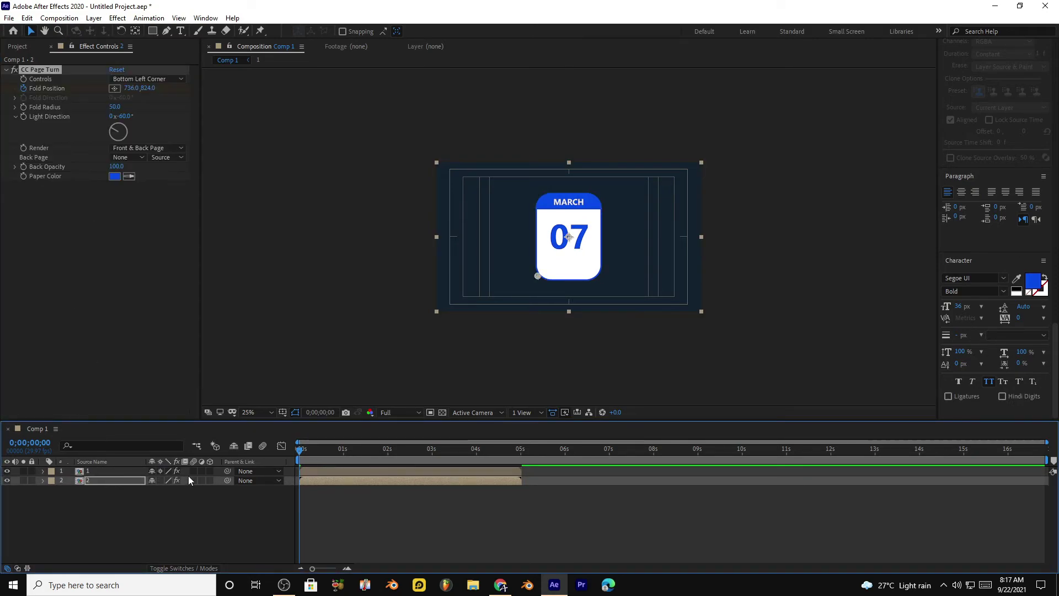
key(u)
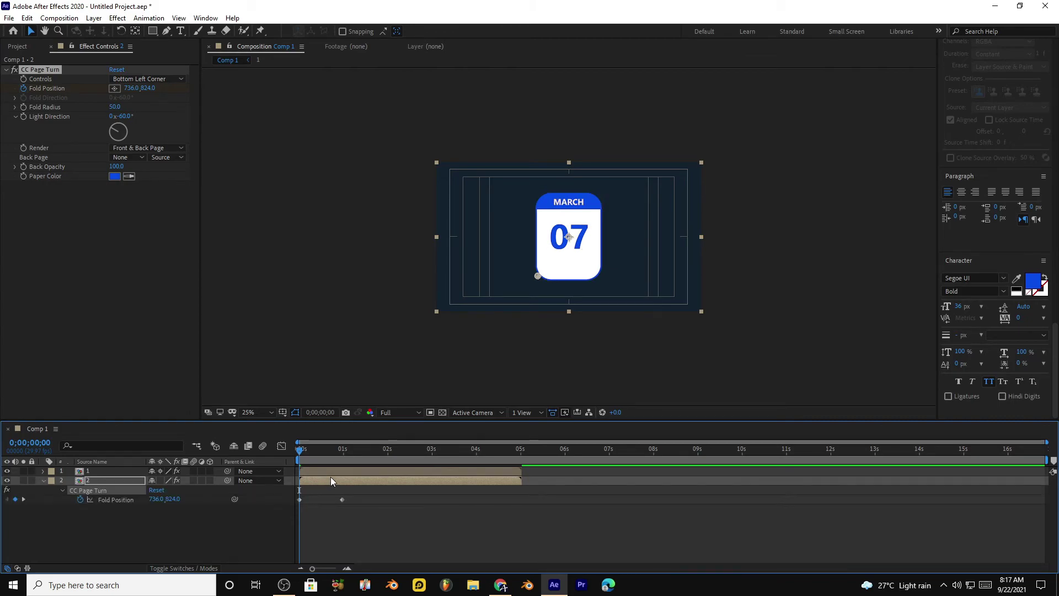
Step: Shift layer 2's two Fold Position keyframes about 0.8 seconds later than layer 1's and preview the two page turns
drag(346, 506, 280, 493)
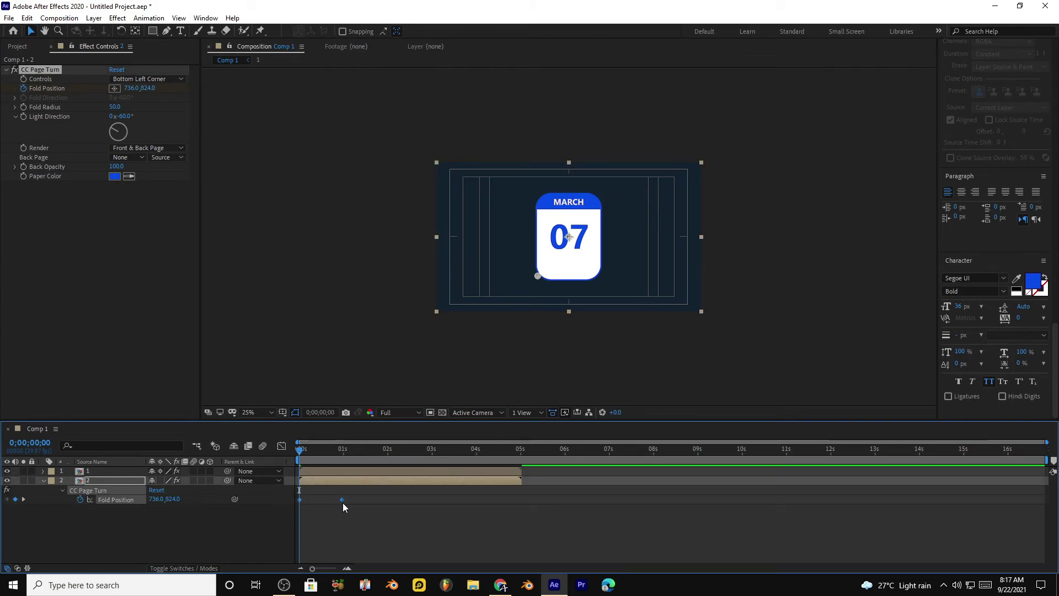
key(ctrl+c)
click(346, 473)
key(ctrl+v)
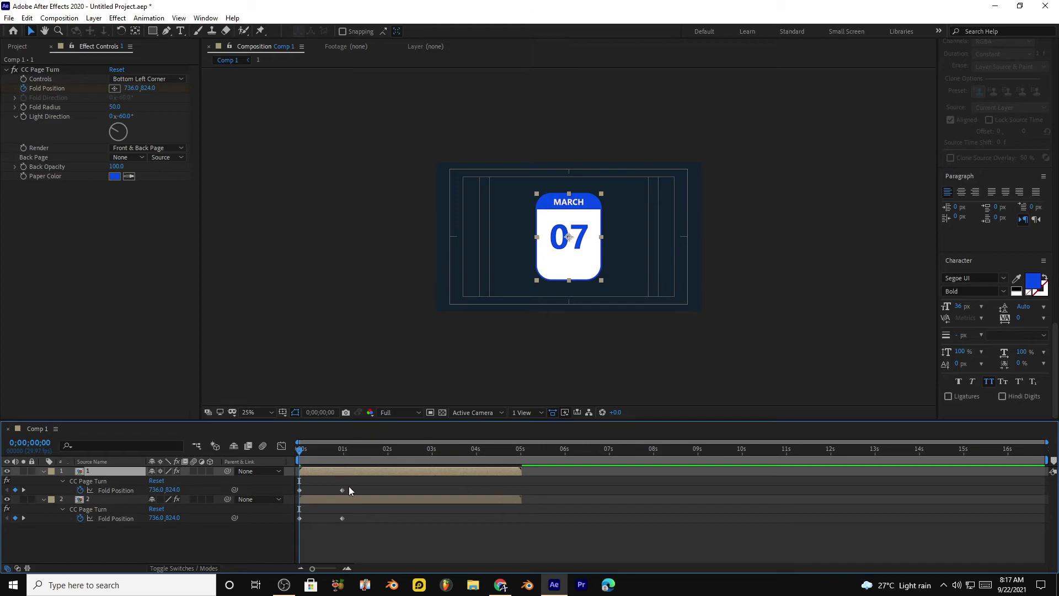
drag(350, 521, 379, 519)
key(space)
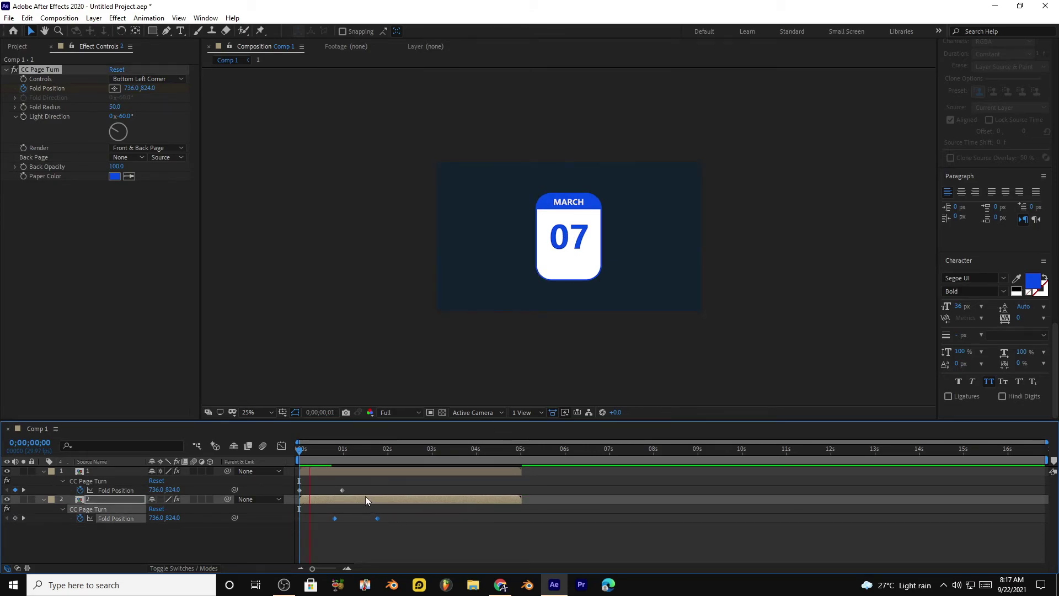
key(space)
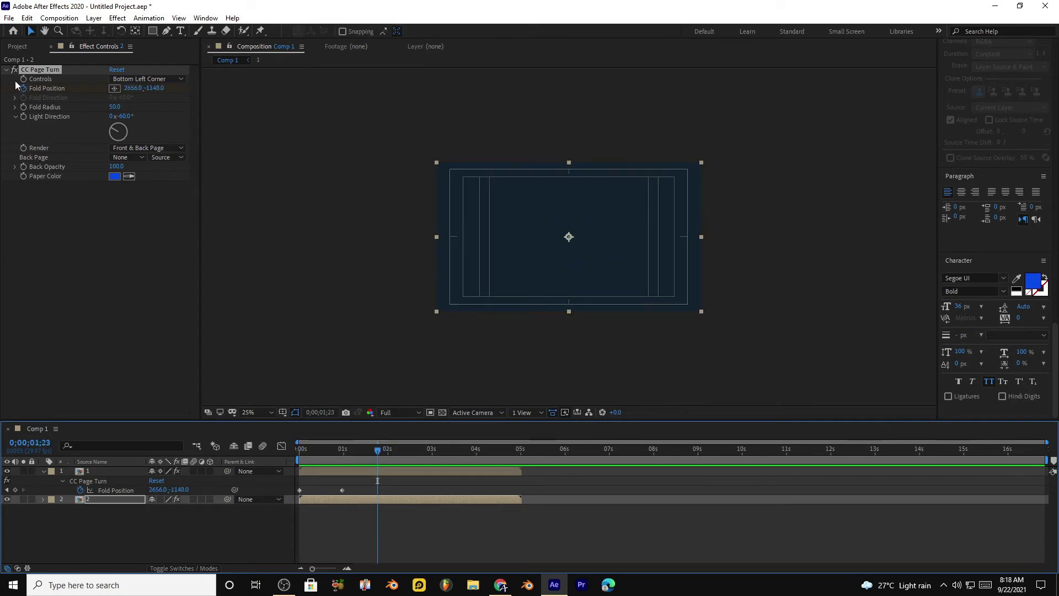
Step: Duplicate composition 2 twice as compositions 3 and 4, and add both copies to Comp 1 below layer 2
click(14, 48)
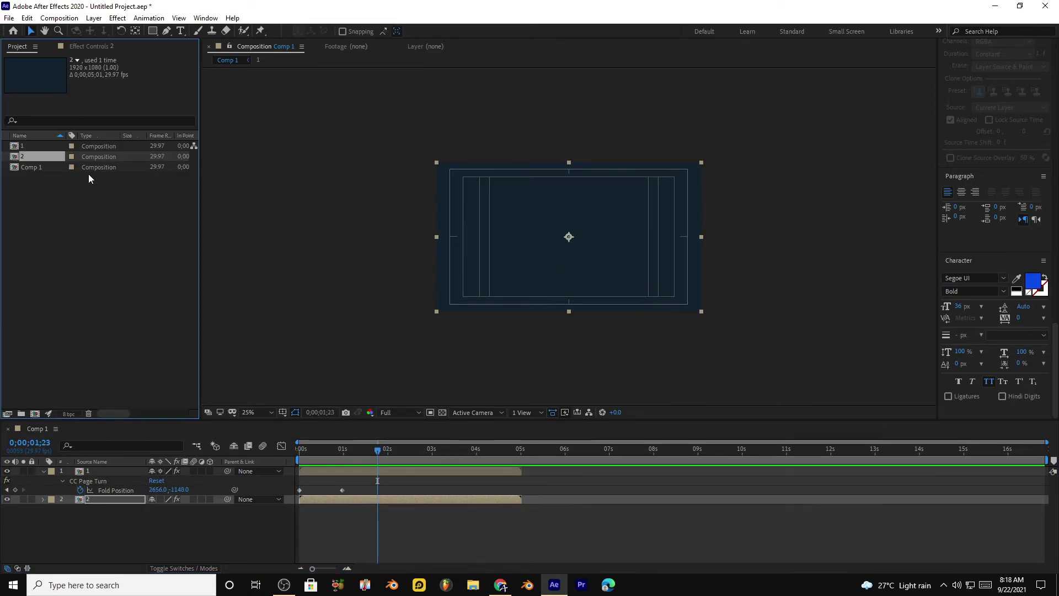
key(ctrl+d)
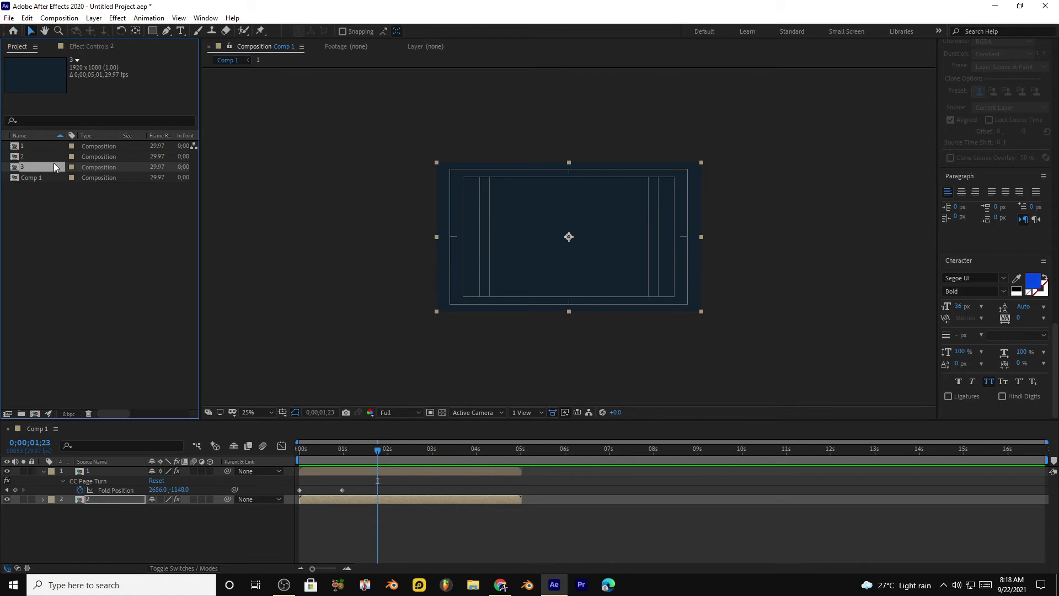
key(ctrl+d)
click(33, 169)
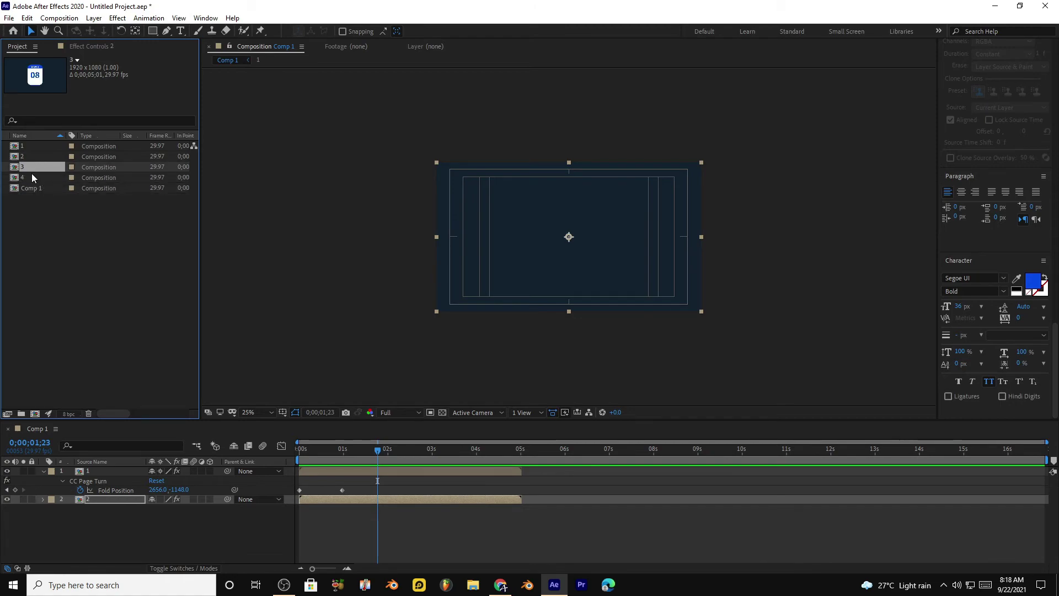
shift+click(32, 175)
drag(28, 171, 99, 526)
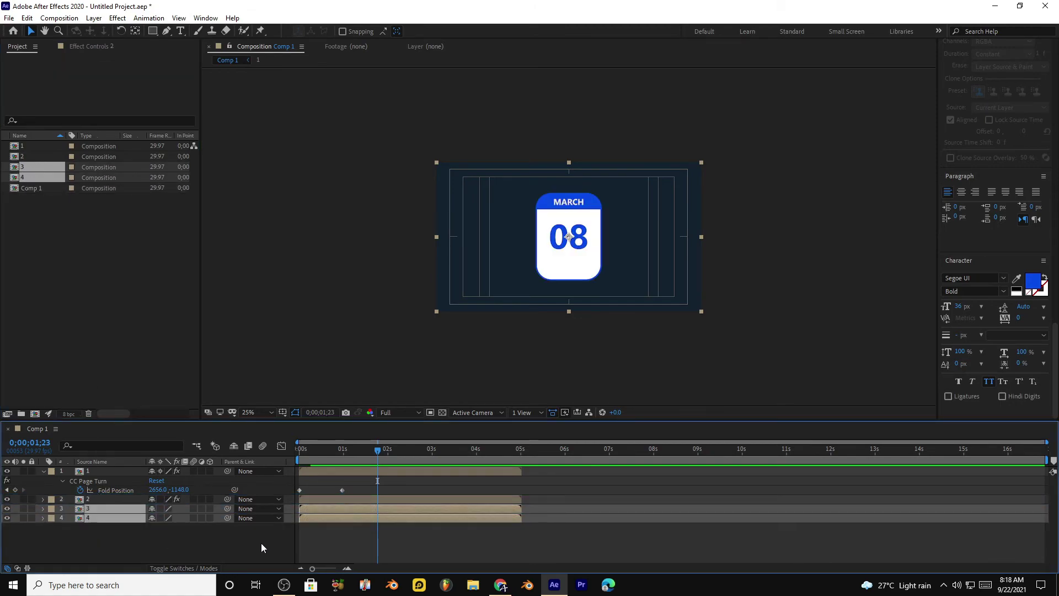
Step: Stagger layers 3 and 4 to start about 0.4 and 0.5 seconds into the timeline, and preview from the beginning
drag(313, 506, 337, 519)
click(333, 538)
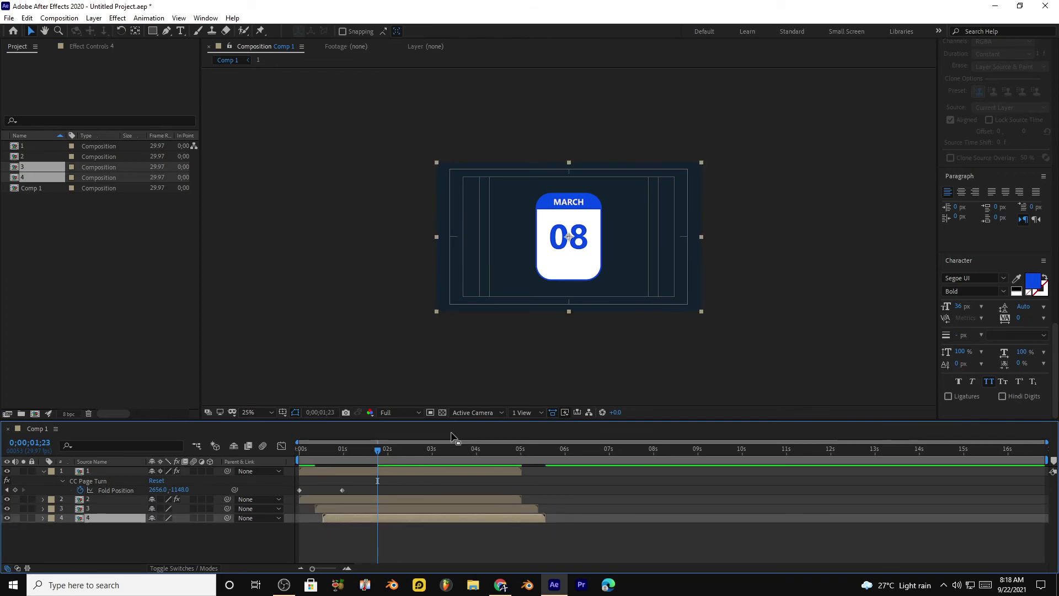
click(303, 457)
key(space)
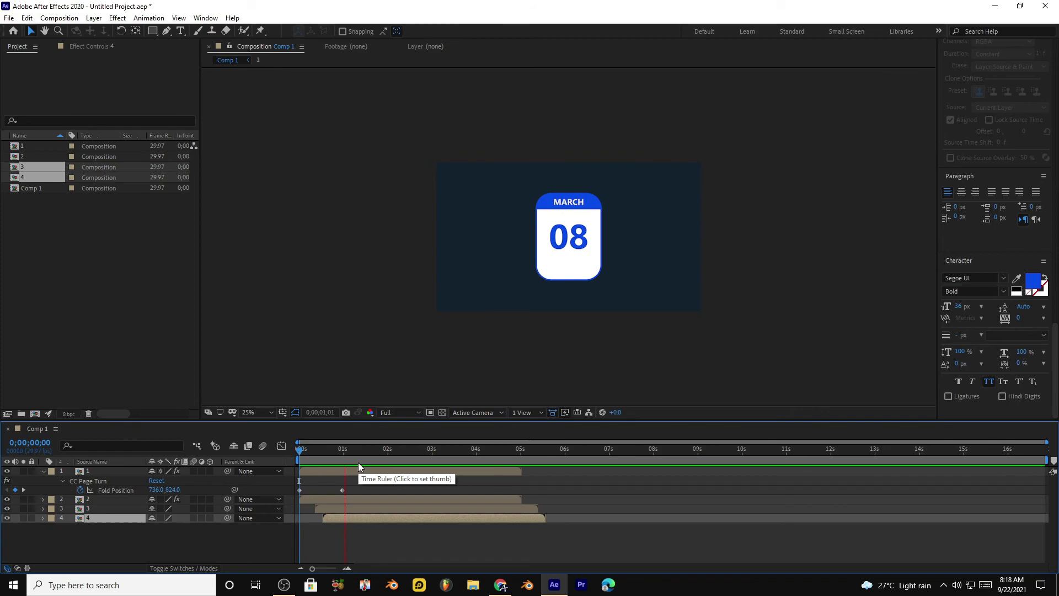
key(space)
Step: Open composition 3 and remove the last digit of its day text
double_click(348, 508)
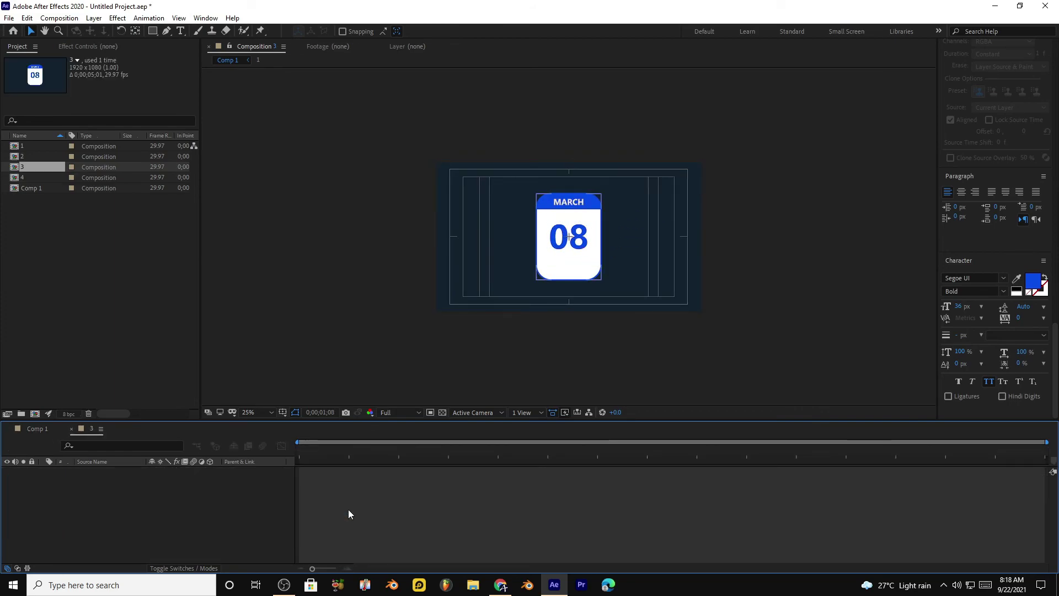
click(104, 472)
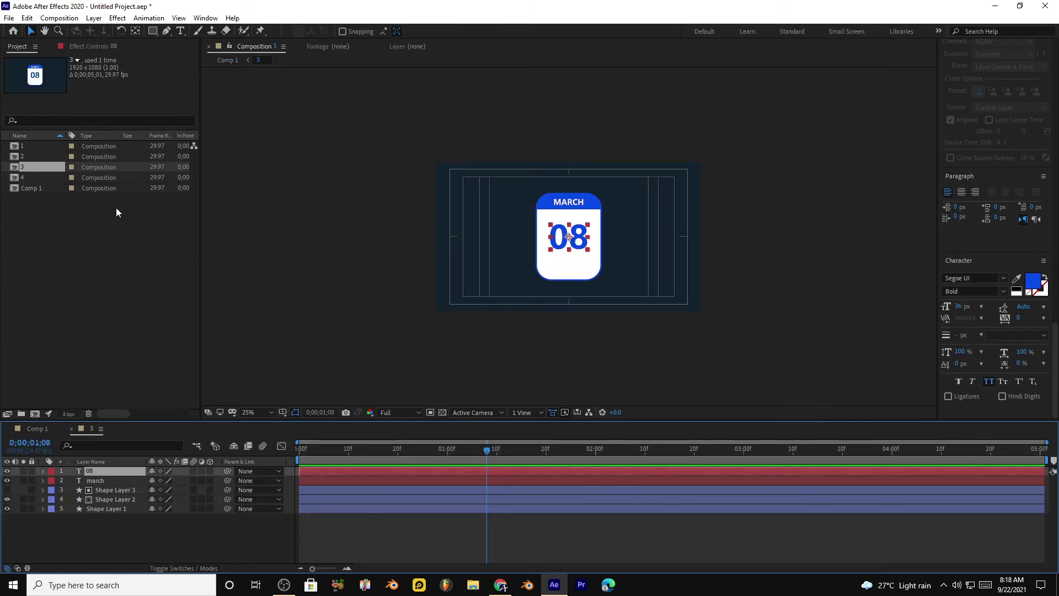
click(181, 30)
click(581, 232)
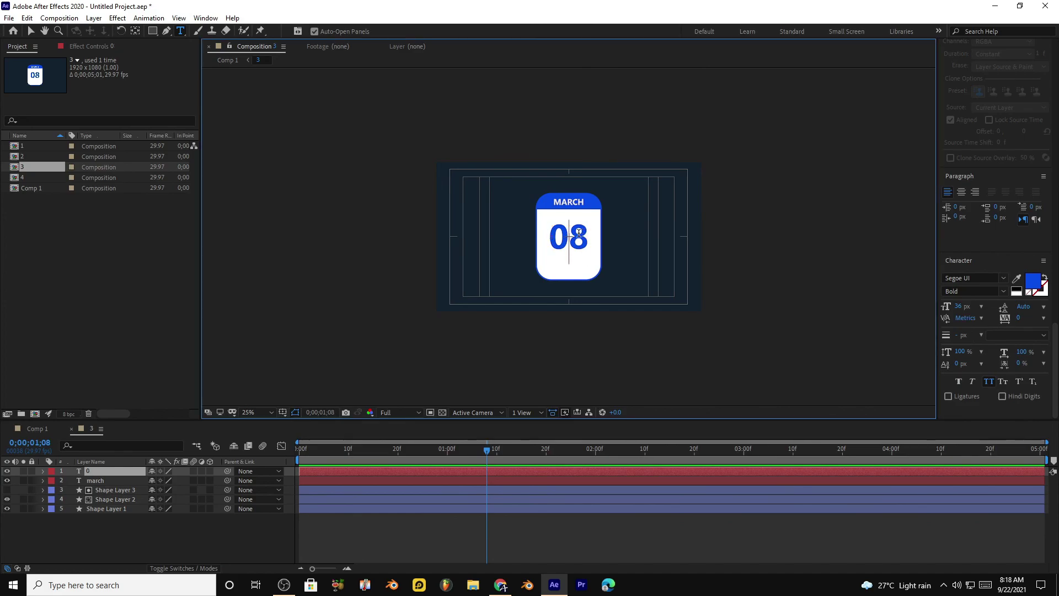